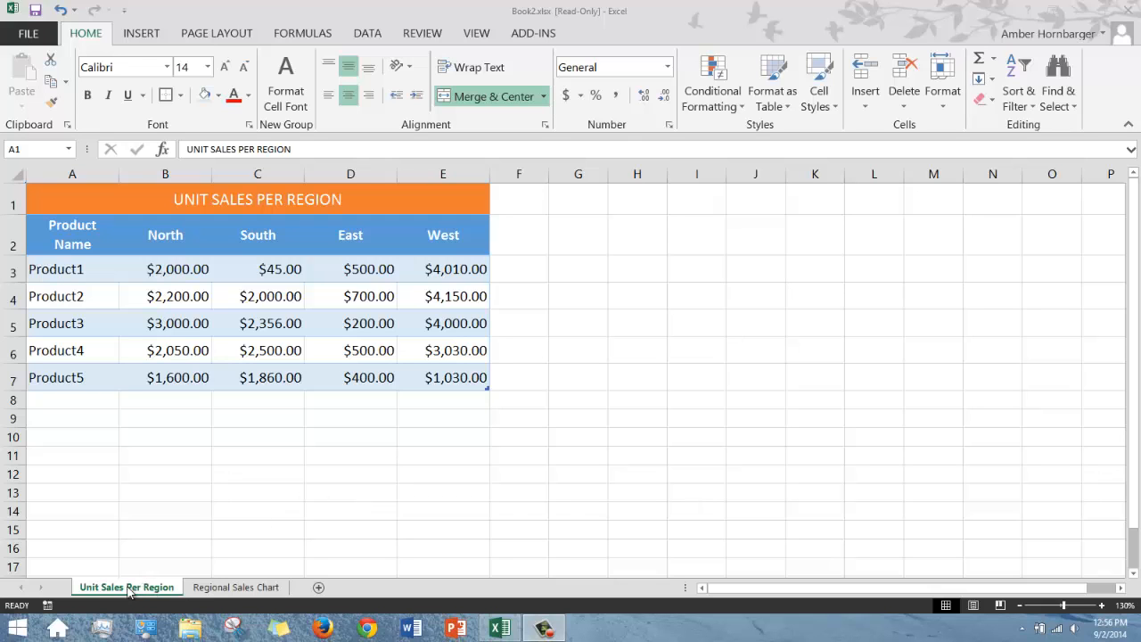
# Step: Compare the sales table on the Unit Sales Per Region sheet with the totals and chart on the Regional Sales Chart sheet
pyautogui.click(229, 592)
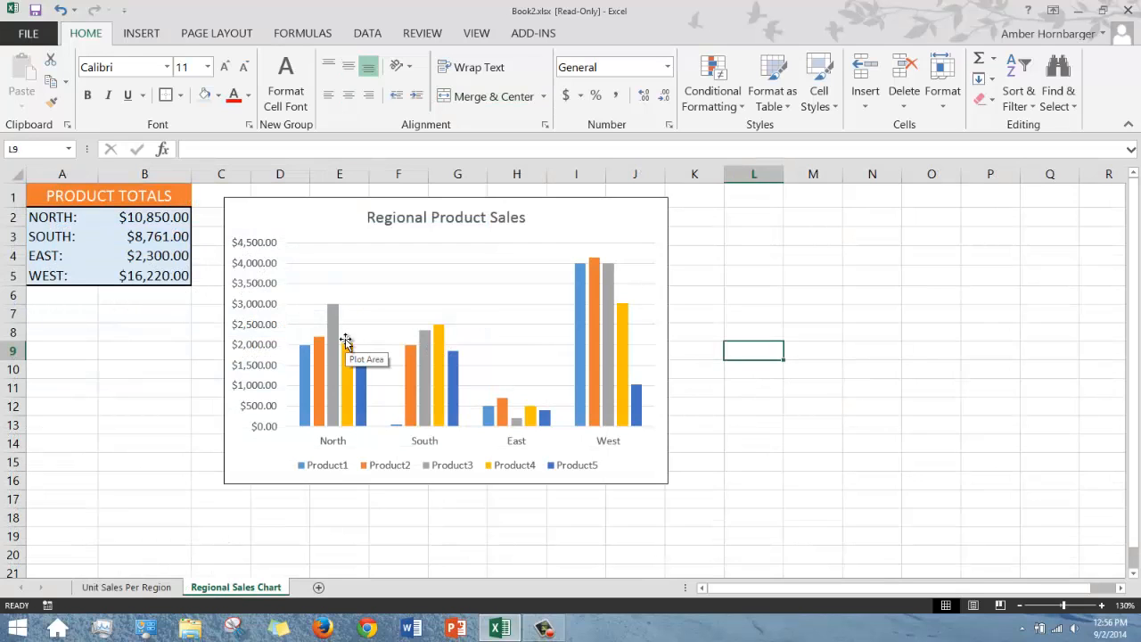
pyautogui.click(139, 591)
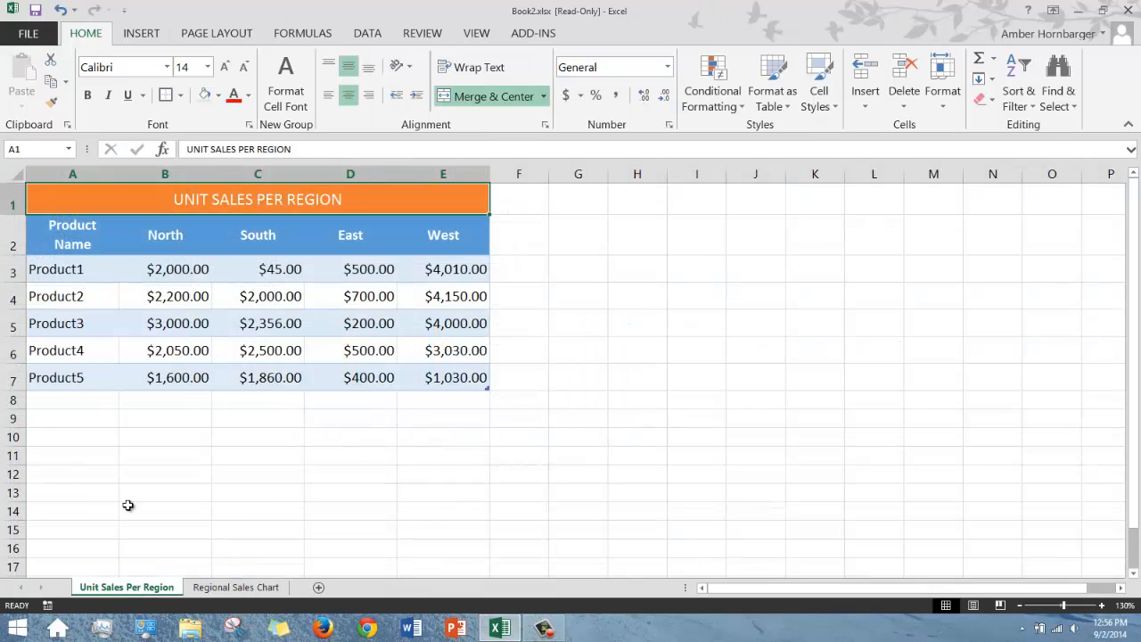
pyautogui.click(233, 590)
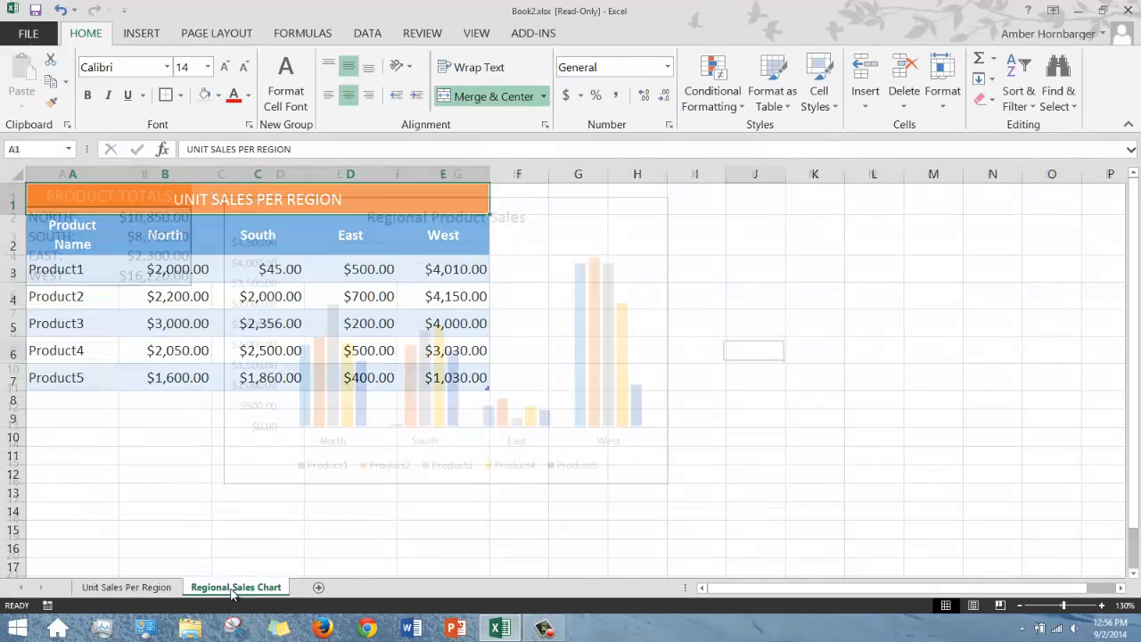
pyautogui.moveTo(306, 363)
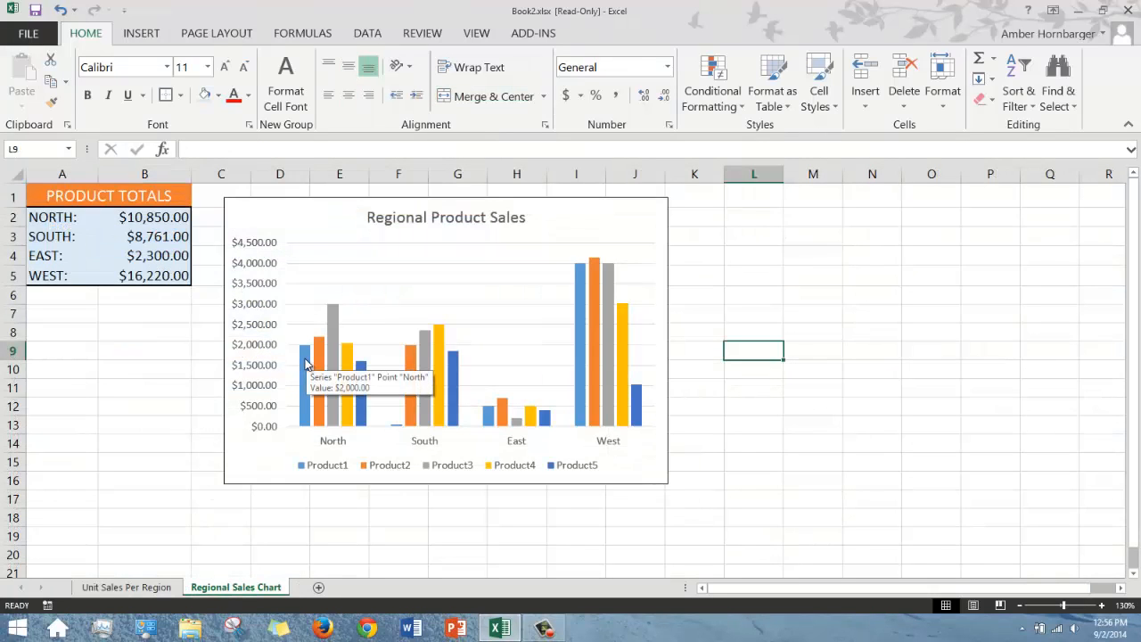
pyautogui.click(145, 592)
pyautogui.click(219, 590)
pyautogui.click(145, 590)
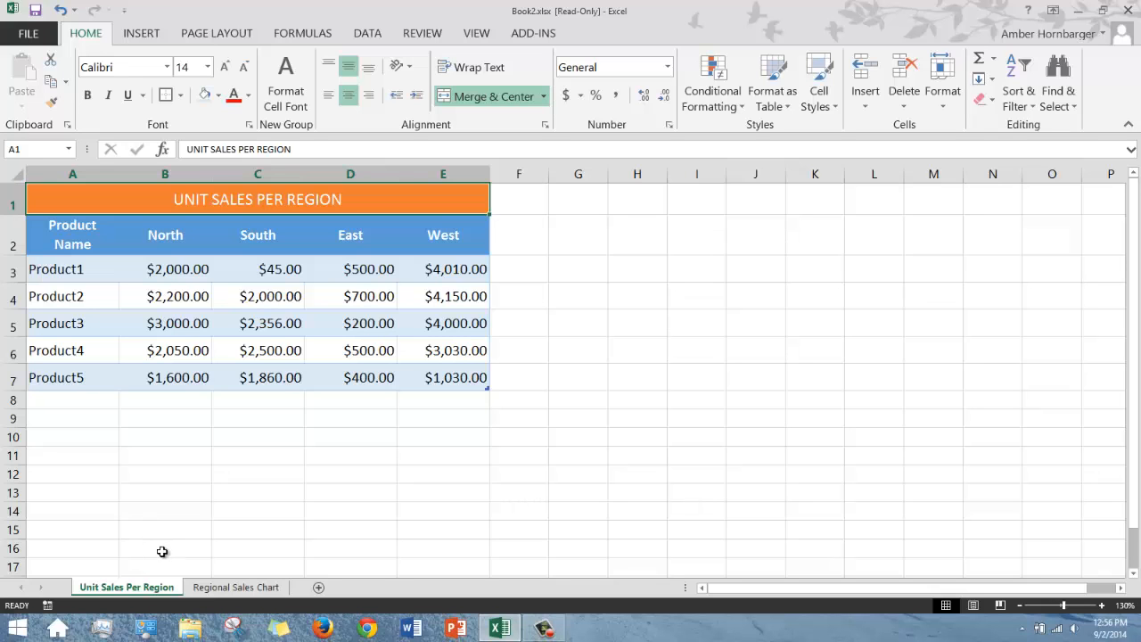
pyautogui.click(217, 588)
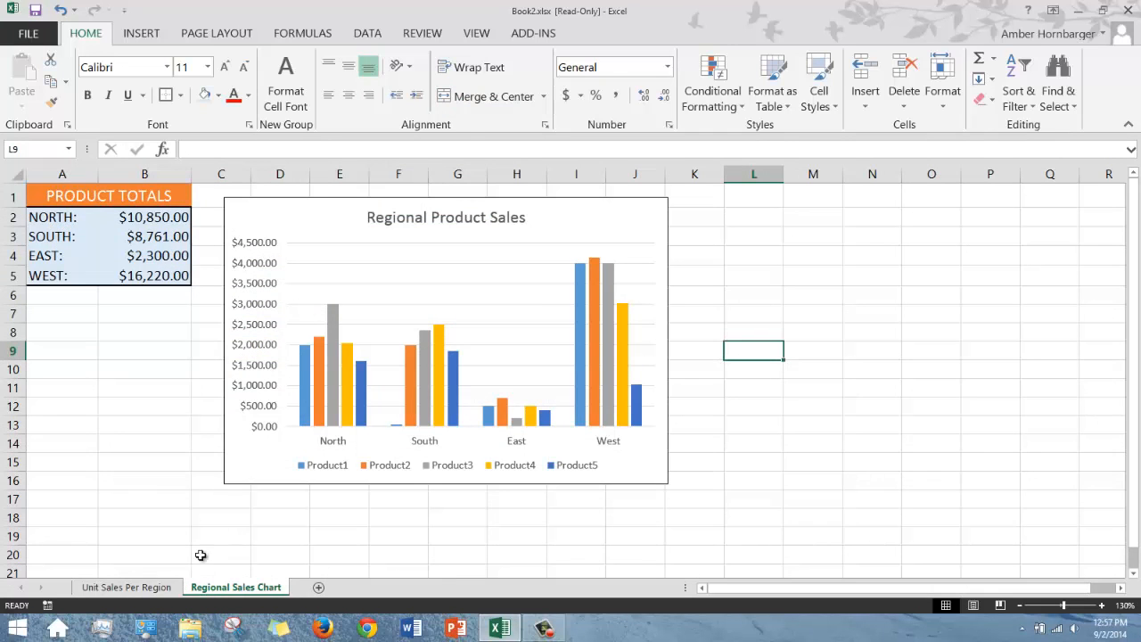
pyautogui.click(143, 588)
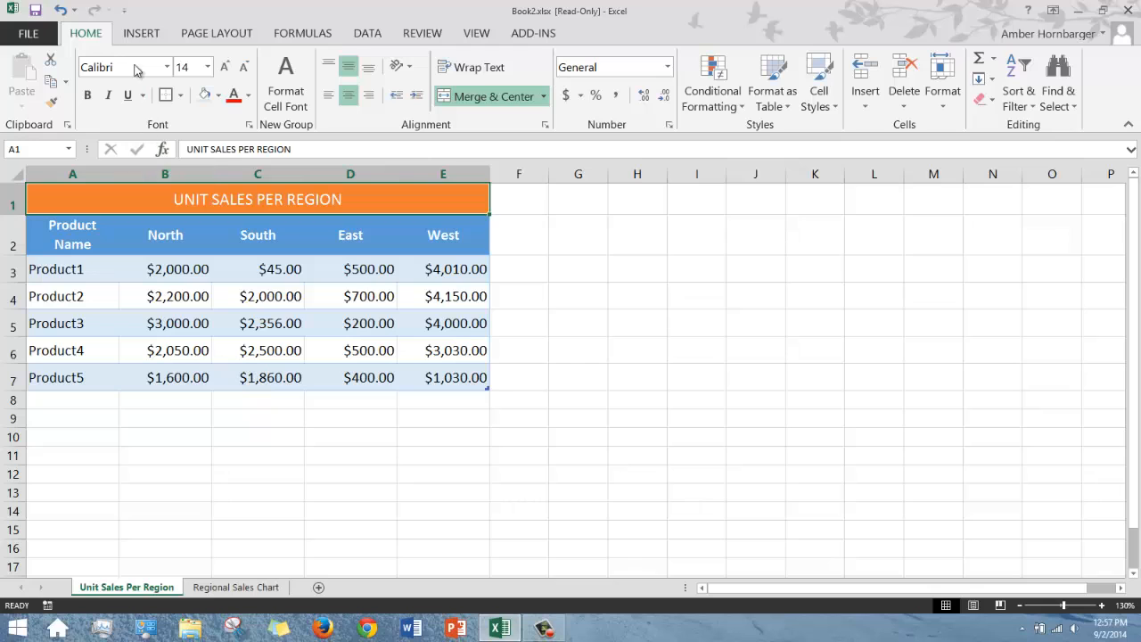
# Step: Add the Camera command from All Commands to the Quick Access Toolbar
pyautogui.click(124, 13)
pyautogui.click(176, 332)
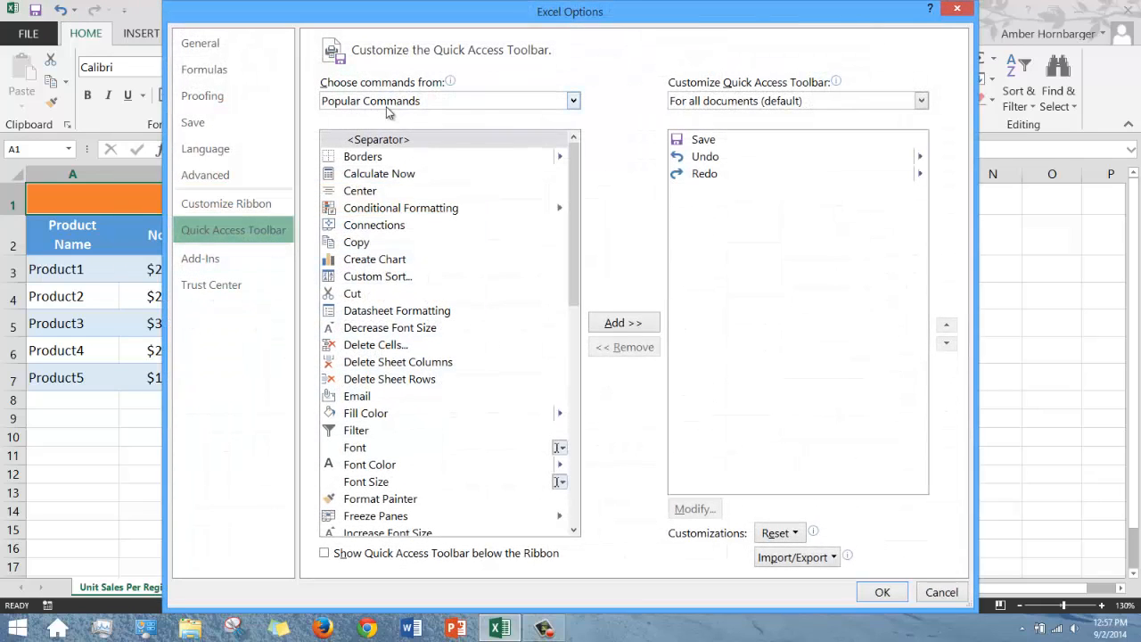
pyautogui.click(575, 102)
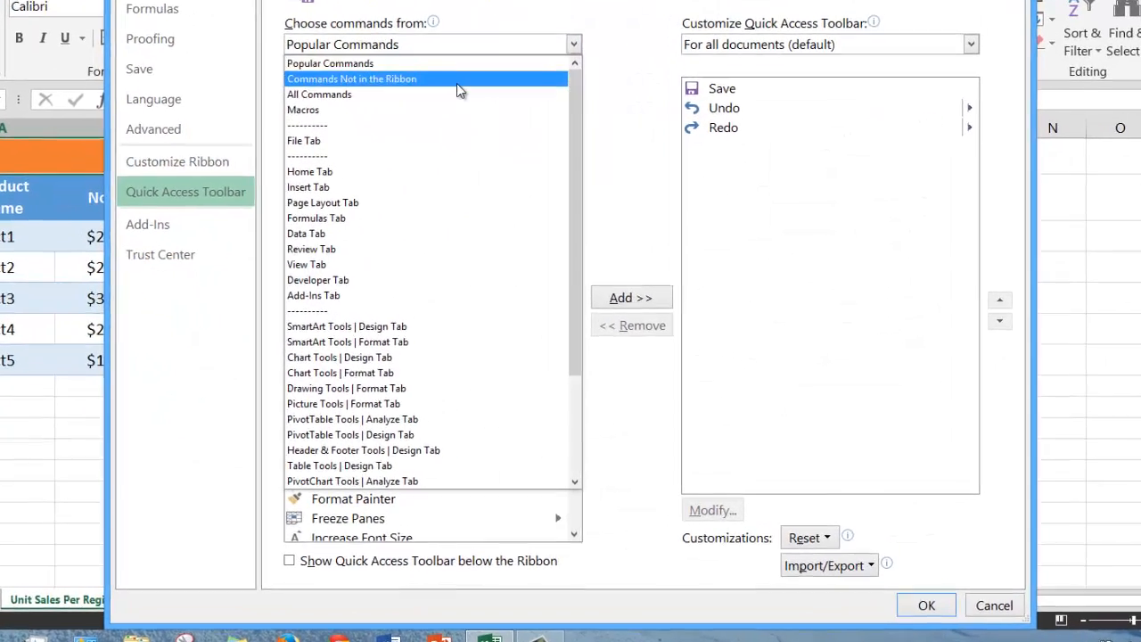
pyautogui.click(436, 55)
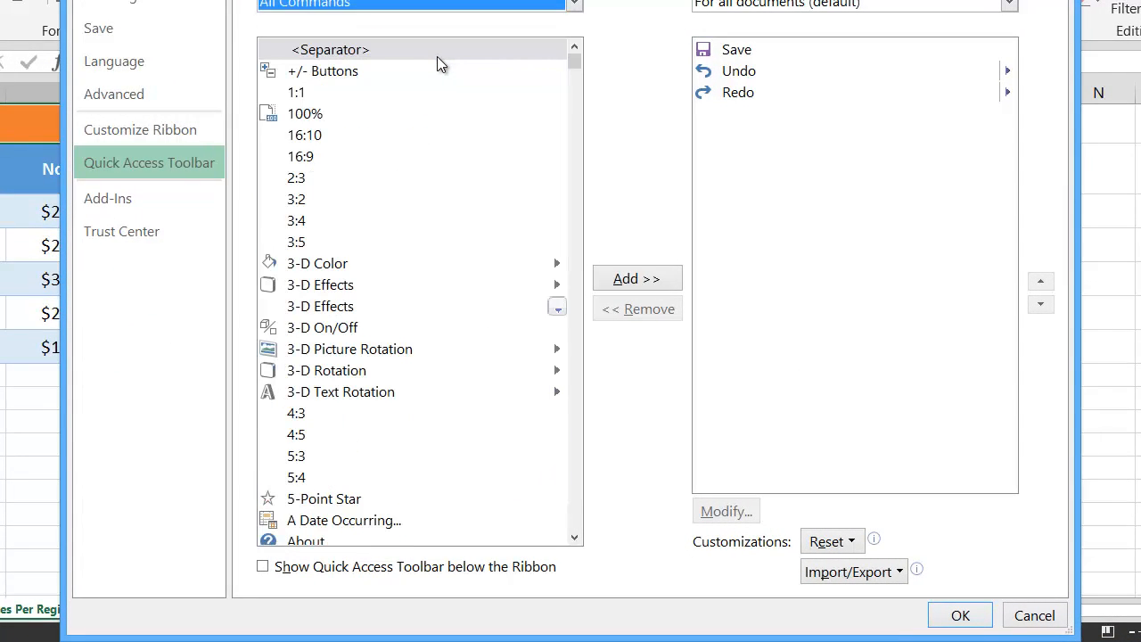
pyautogui.click(358, 114)
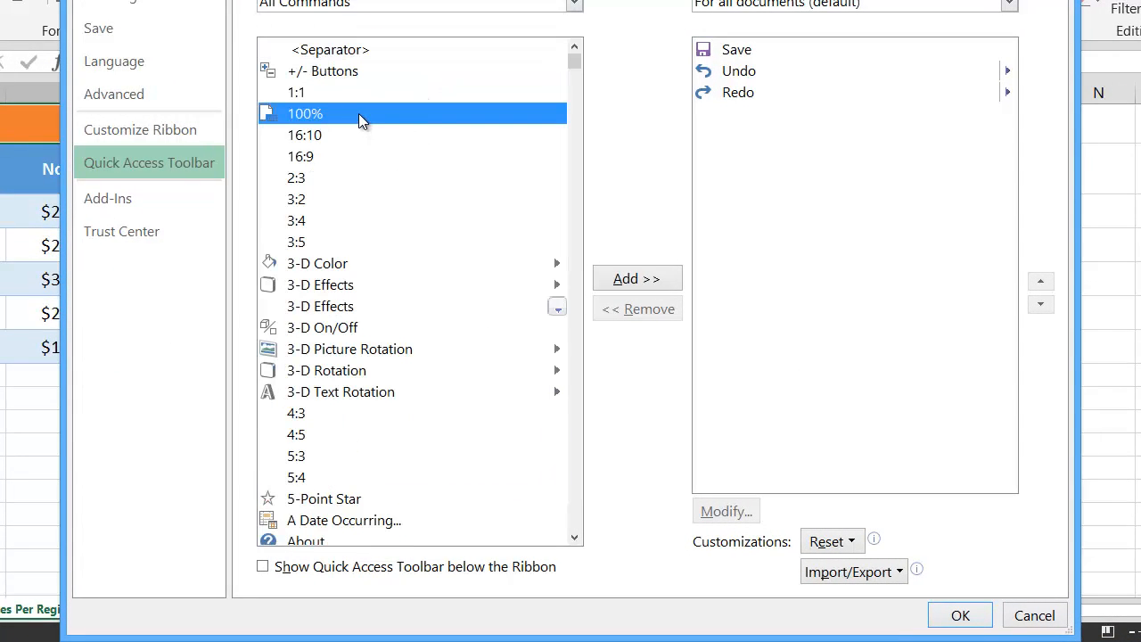
pyautogui.press('c')
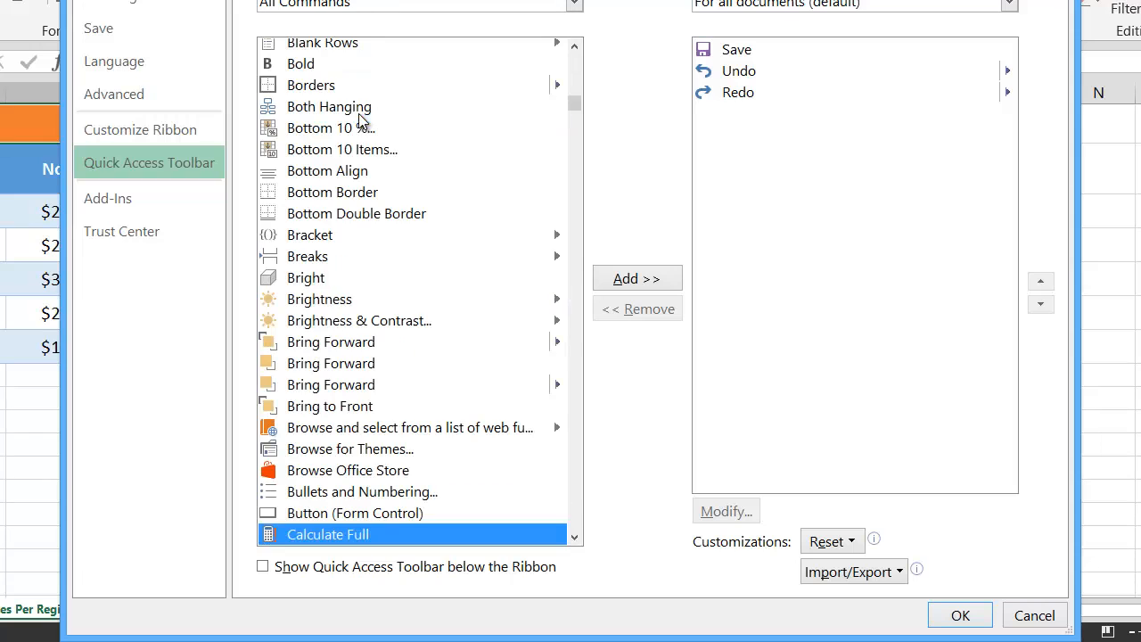
pyautogui.click(575, 539)
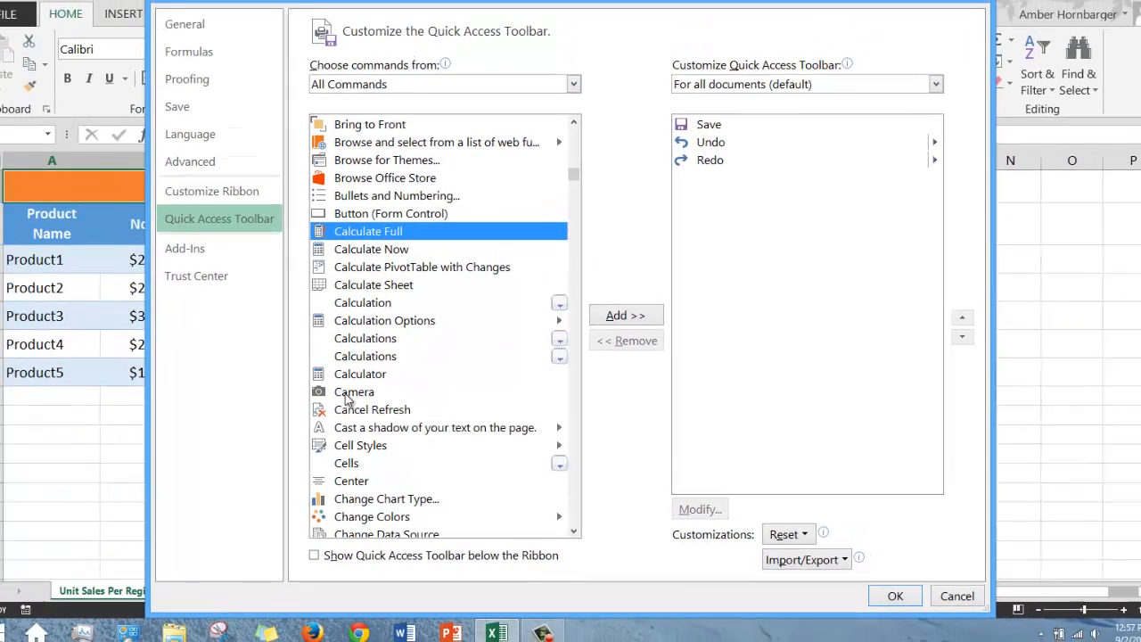
pyautogui.doubleClick(321, 381)
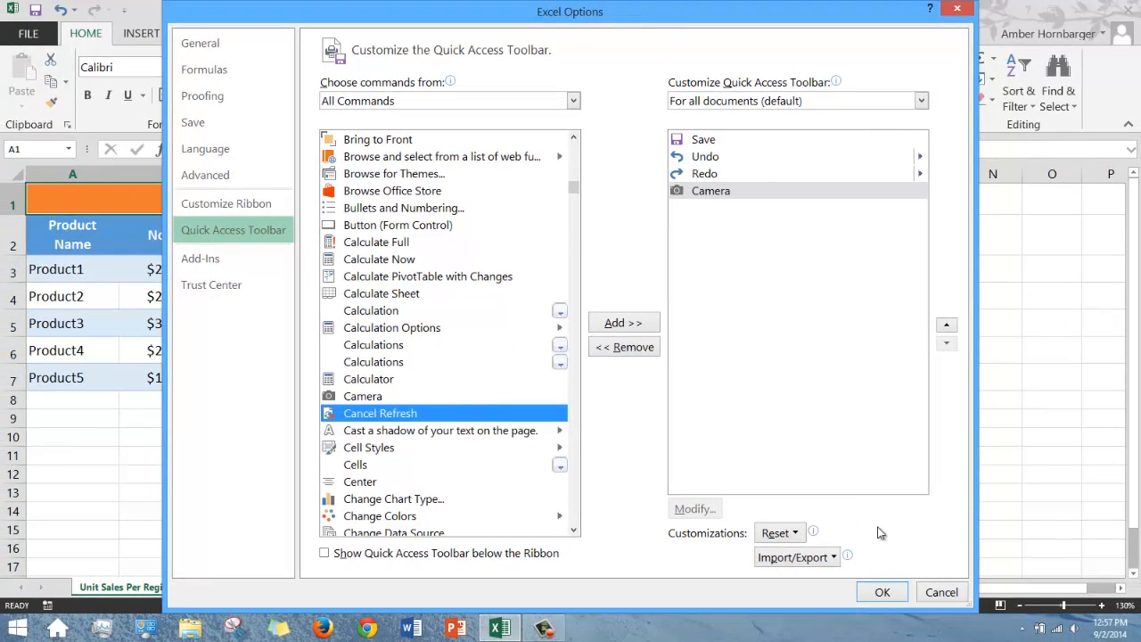
pyautogui.click(881, 592)
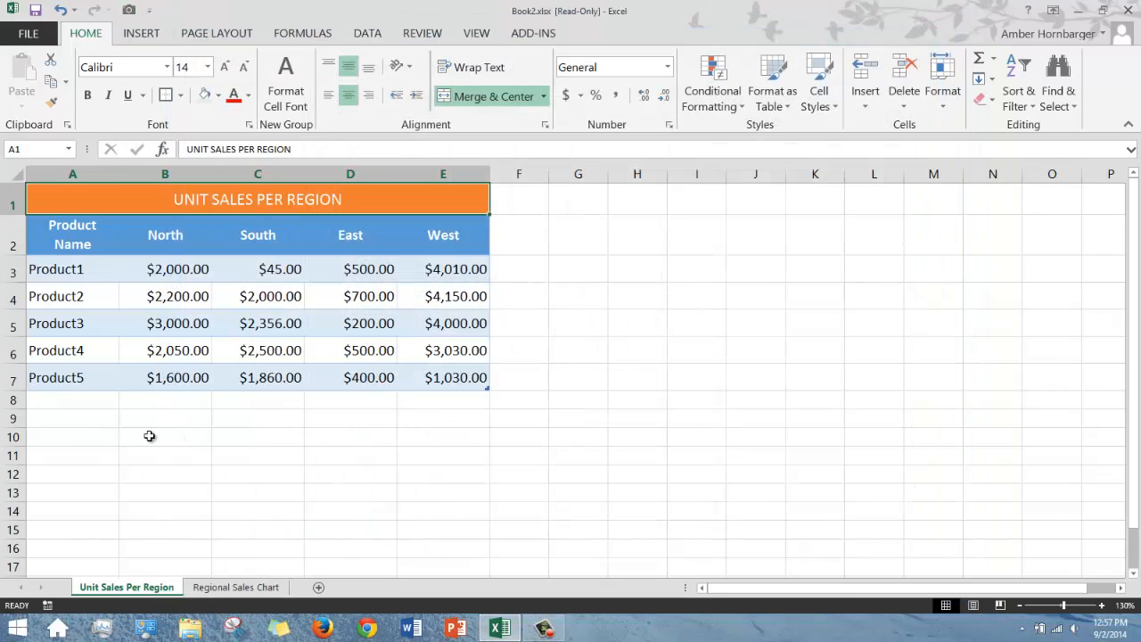
# Step: Capture the Product Totals range A1:B5 with the Camera and place its linked picture beside the Unit Sales Per Region table, starting in column F
pyautogui.click(236, 588)
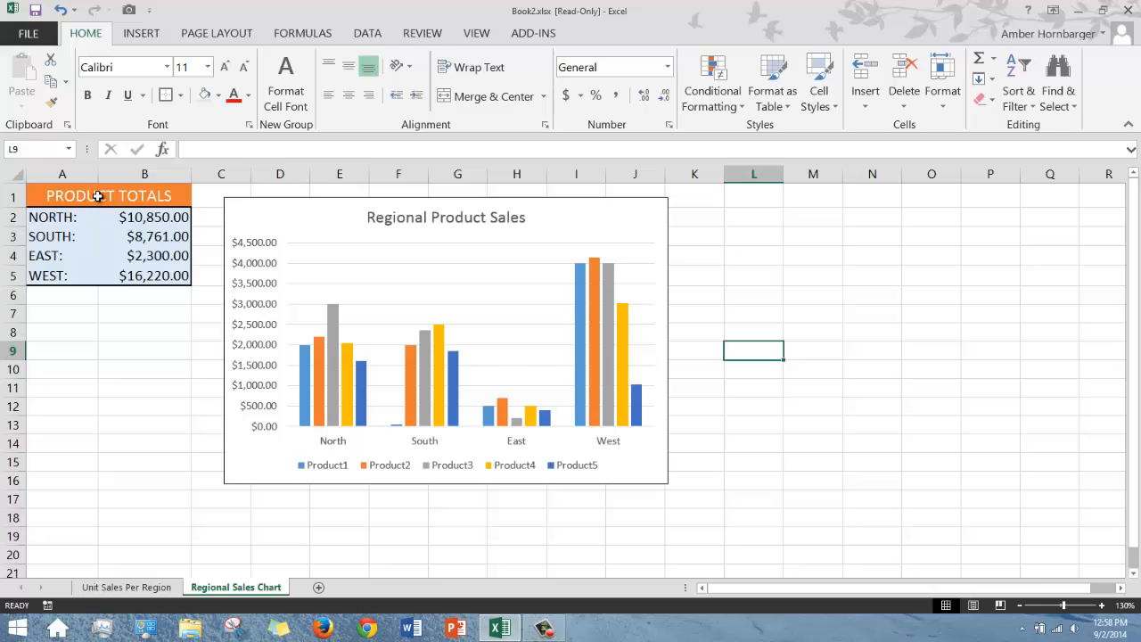
pyautogui.moveTo(98, 197); pyautogui.dragTo(98, 271)
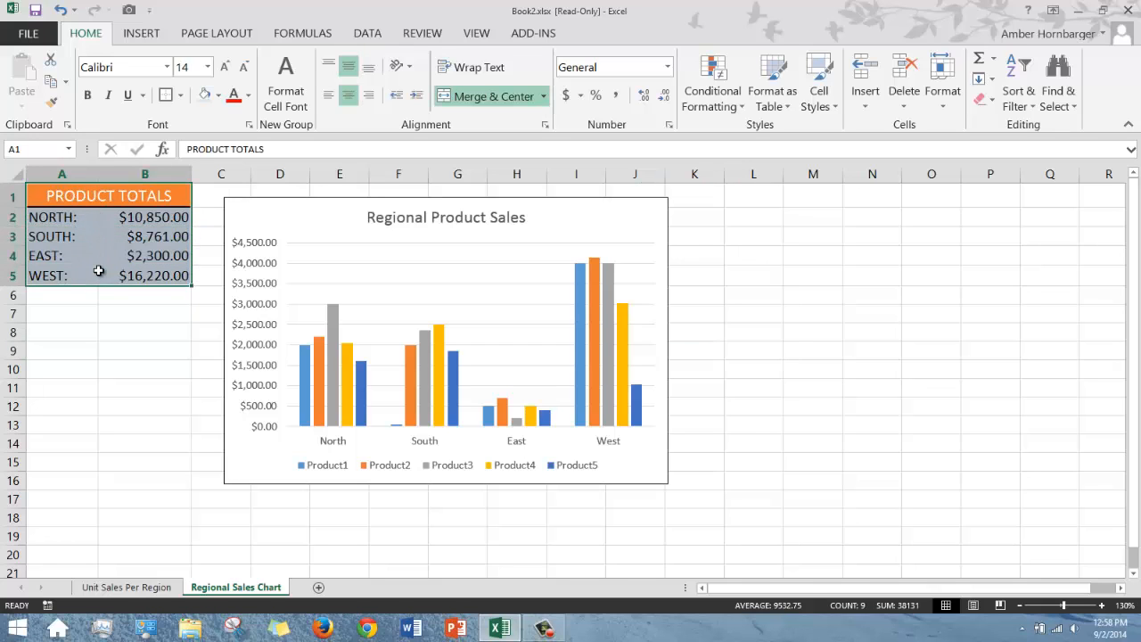
pyautogui.click(129, 11)
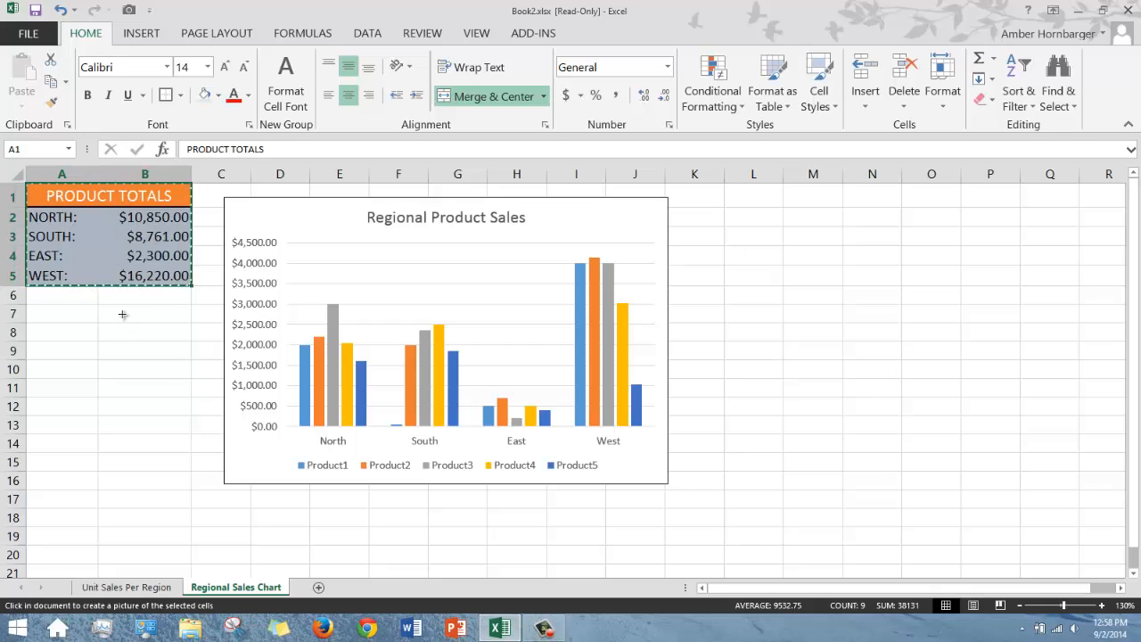
pyautogui.click(115, 587)
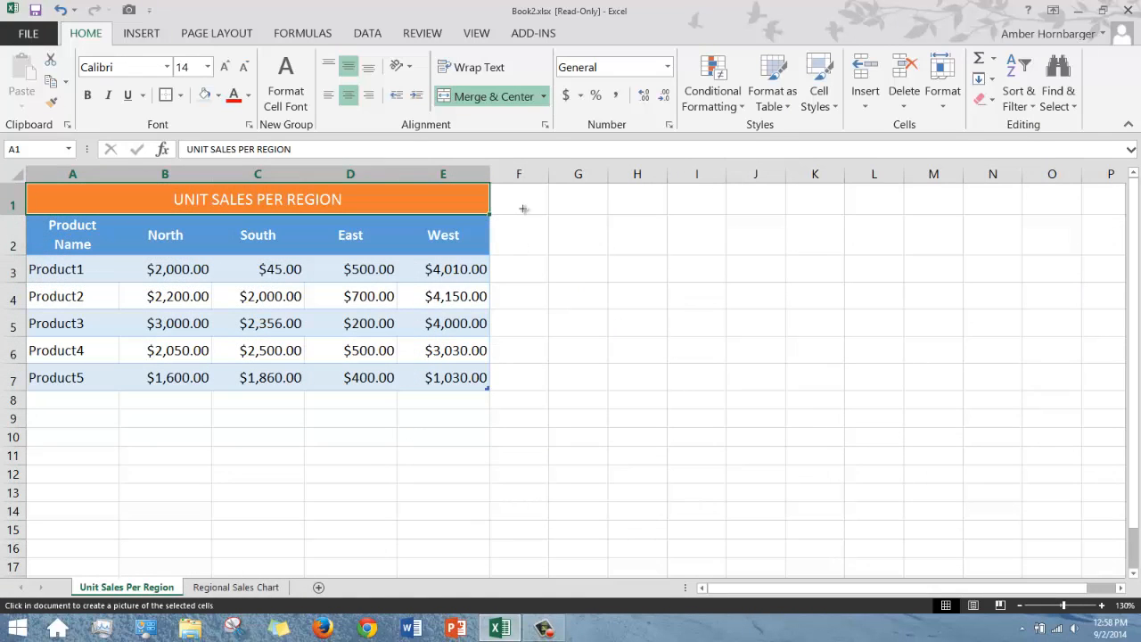
pyautogui.moveTo(523, 203); pyautogui.dragTo(727, 341)
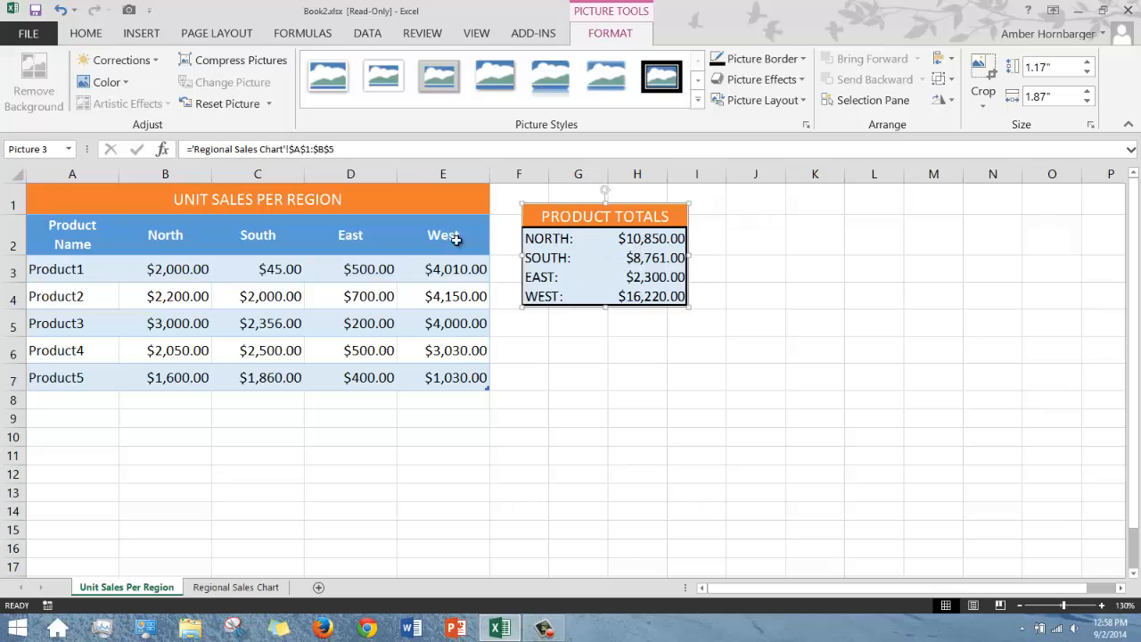
# Step: Set Product1's North sales in cell B3 to 5000
pyautogui.click(173, 268)
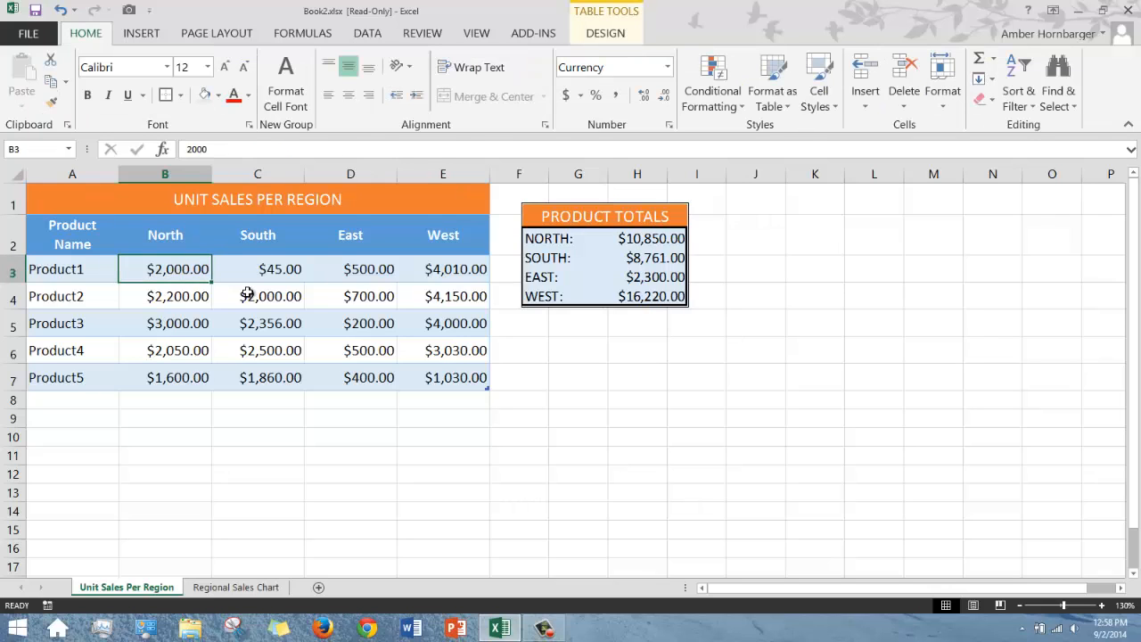
pyautogui.write('5000')
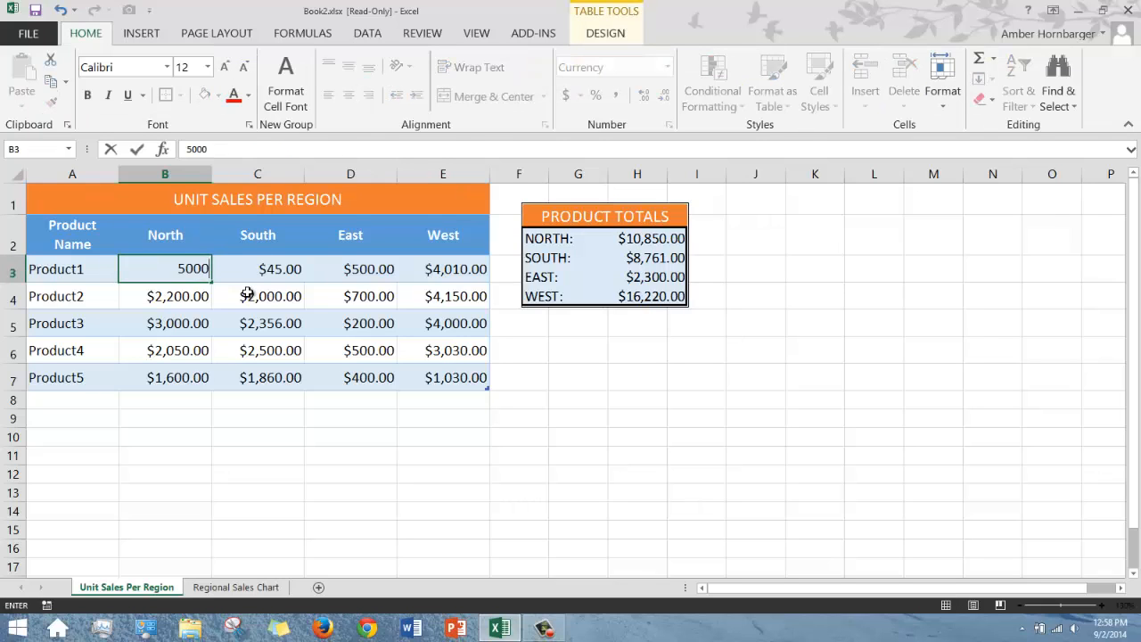
pyautogui.press('Return')
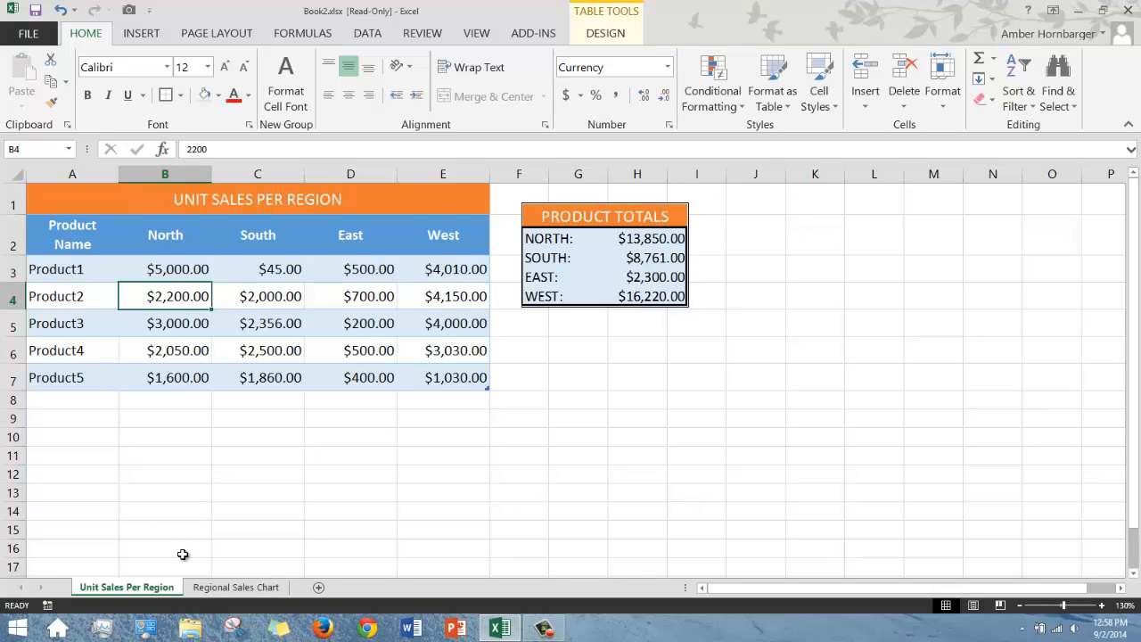
# Step: Check the chart on the Regional Sales Chart sheet, and delete the Product Totals picture from the Unit Sales Per Region sheet
pyautogui.click(233, 587)
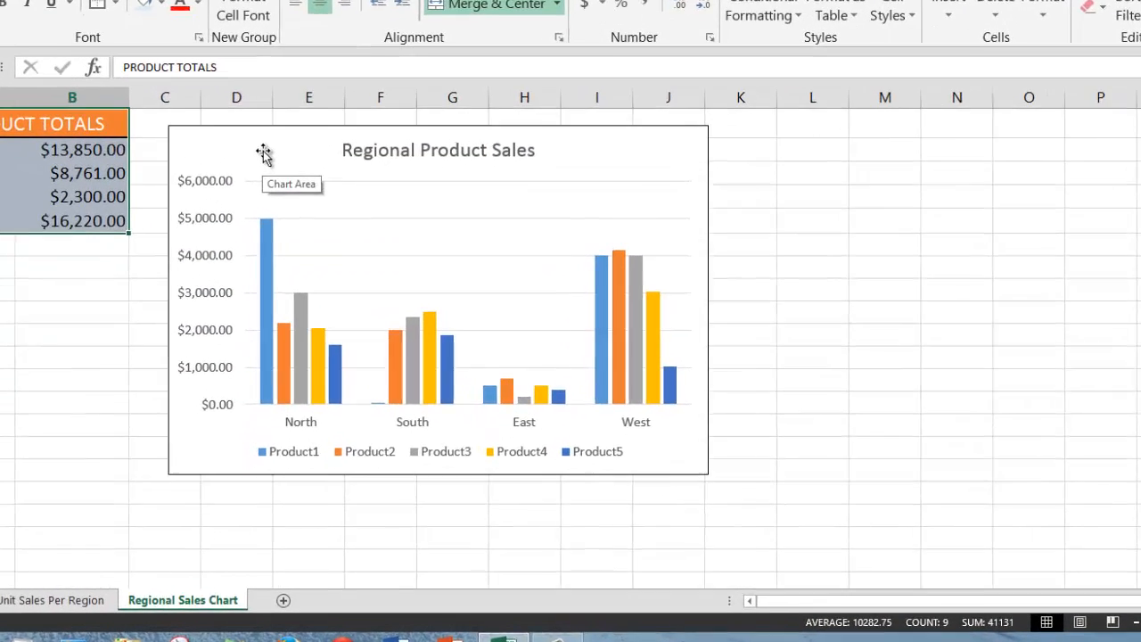
pyautogui.click(286, 191)
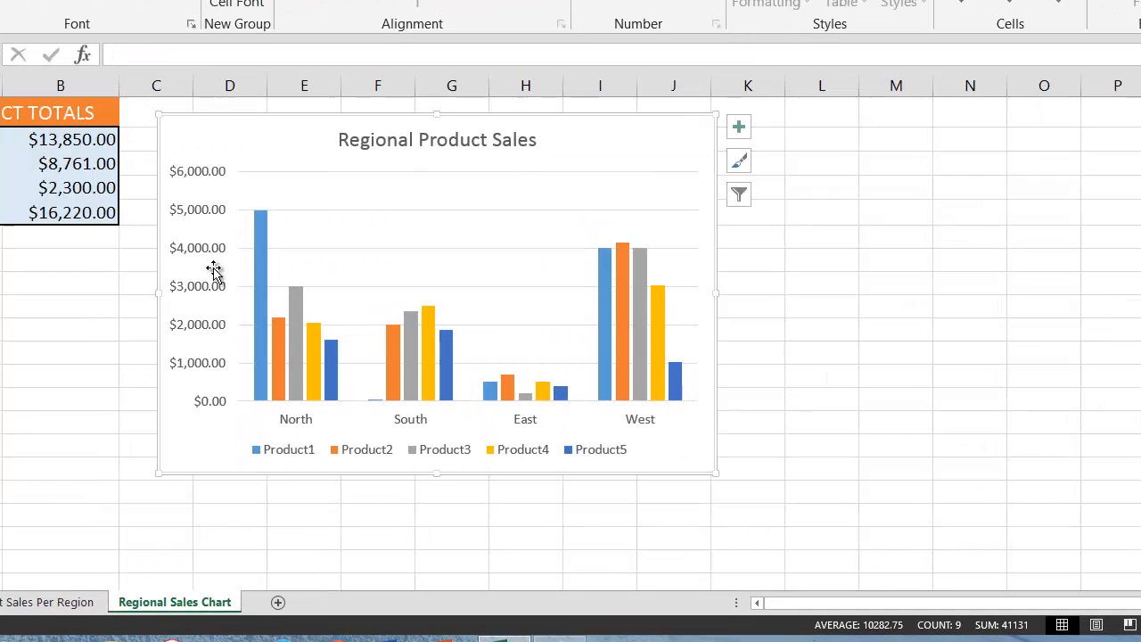
pyautogui.click(68, 599)
pyautogui.click(567, 215)
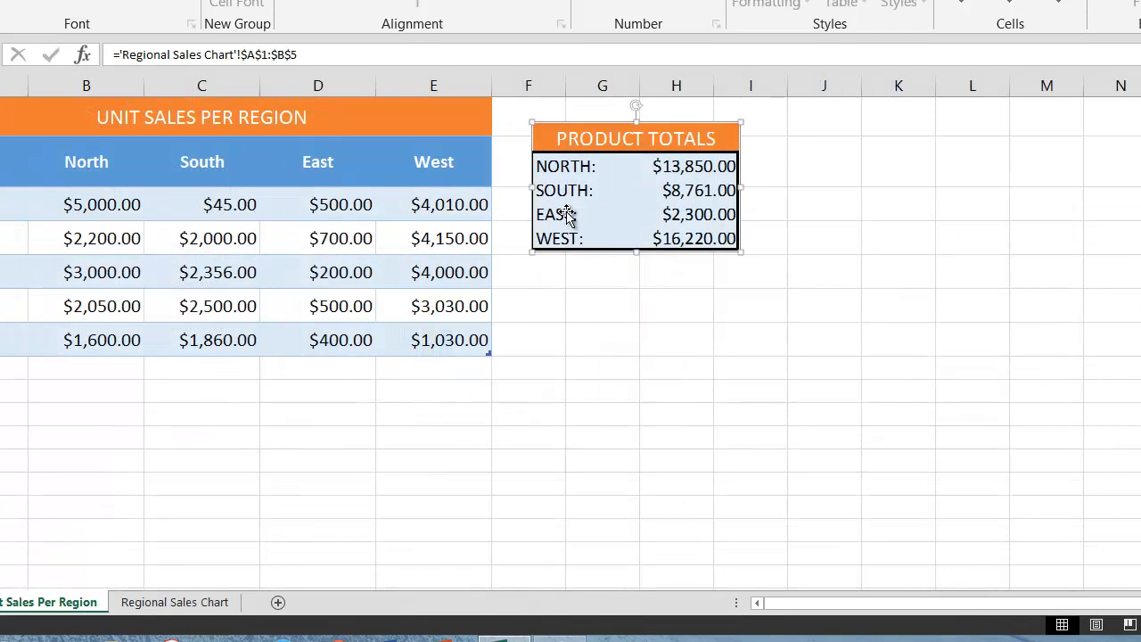
pyautogui.press('Delete')
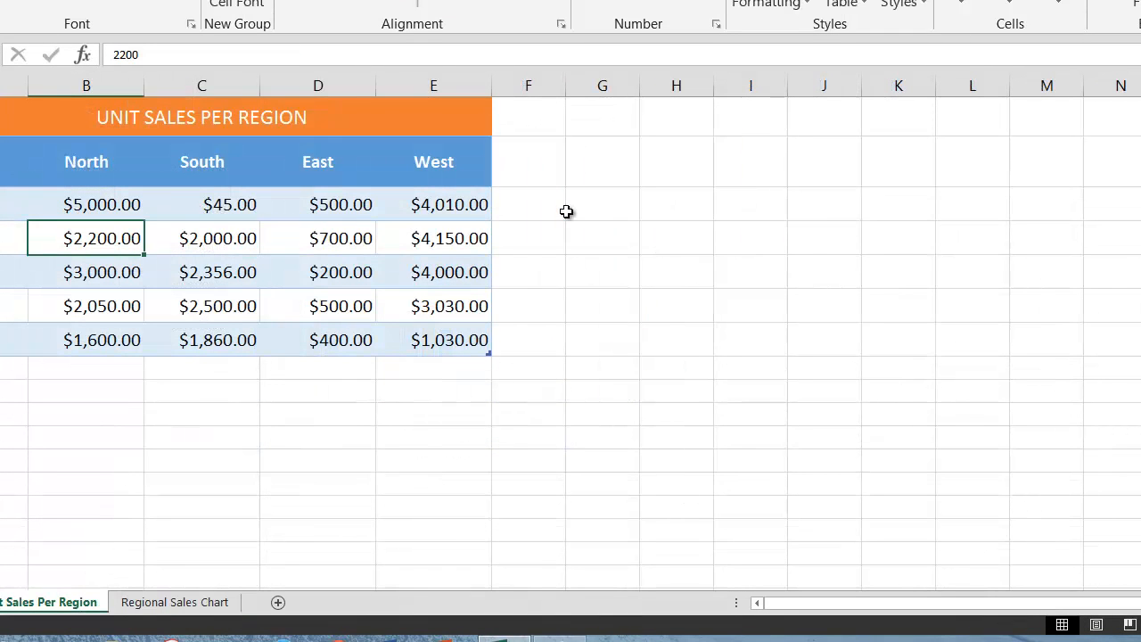
# Step: Capture the cells C1:K17 behind the Regional Product Sales chart with the Camera and place the linked picture beside the Unit Sales Per Region table
pyautogui.click(175, 602)
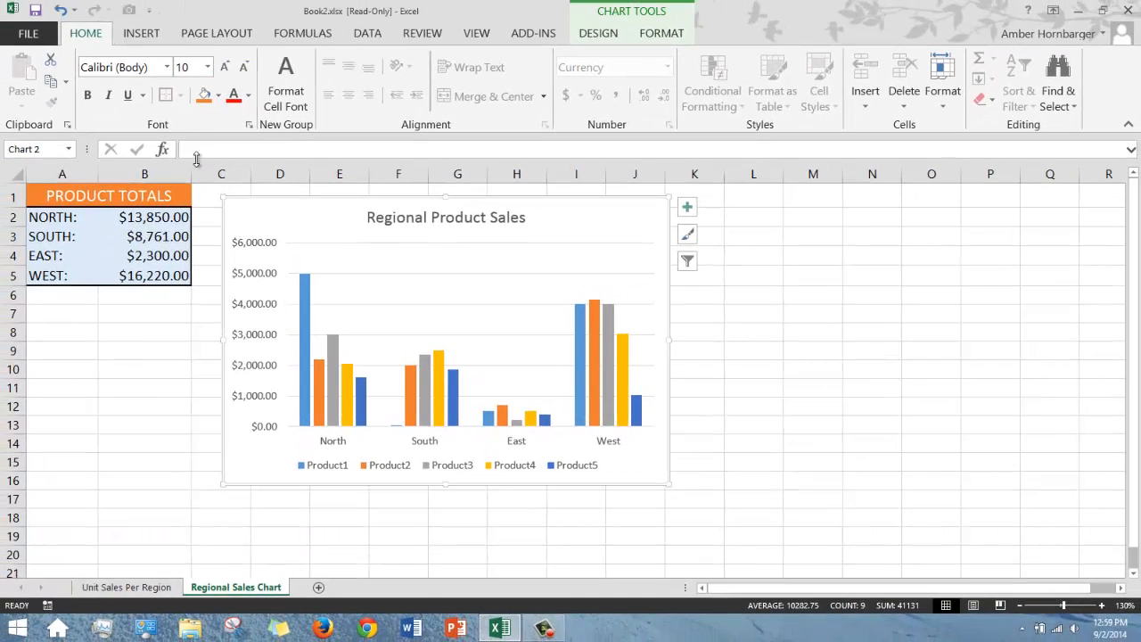
pyautogui.moveTo(214, 191)
pyautogui.mouseDown()
pyautogui.moveTo(612, 379)
pyautogui.moveTo(666, 430)
pyautogui.moveTo(675, 495)
pyautogui.mouseUp()
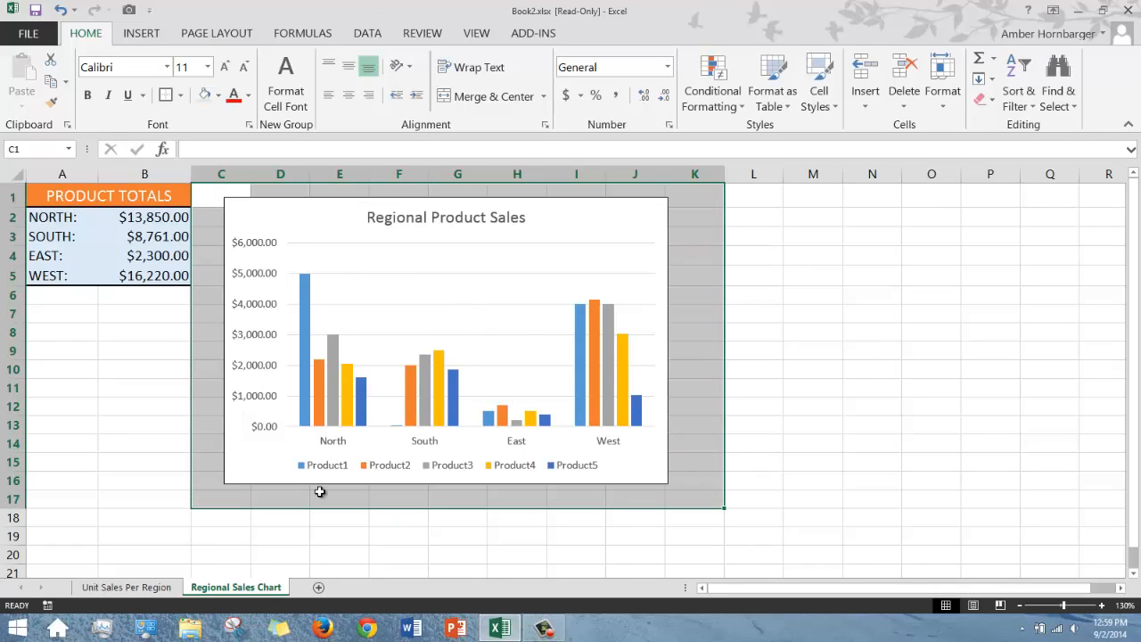
pyautogui.click(129, 12)
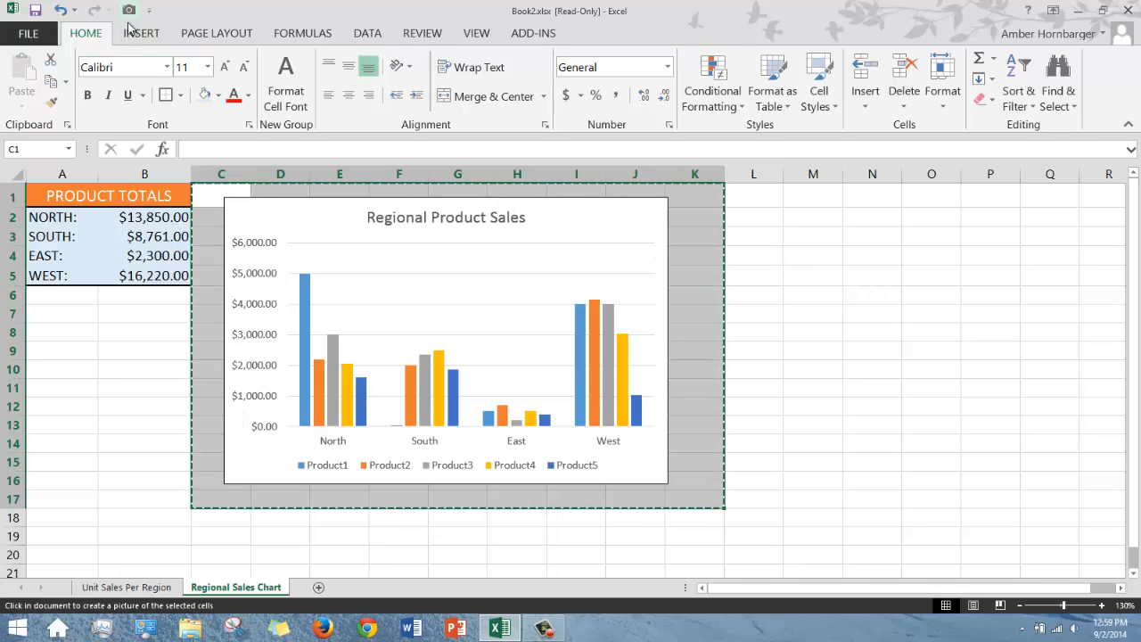
pyautogui.click(132, 588)
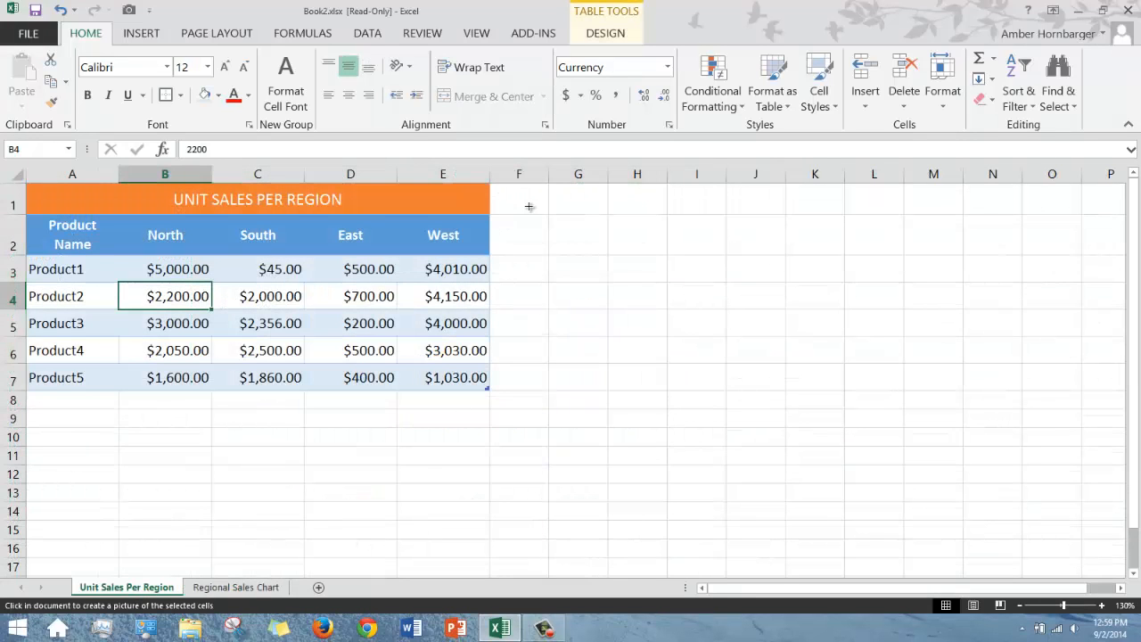
pyautogui.moveTo(521, 199); pyautogui.dragTo(820, 382)
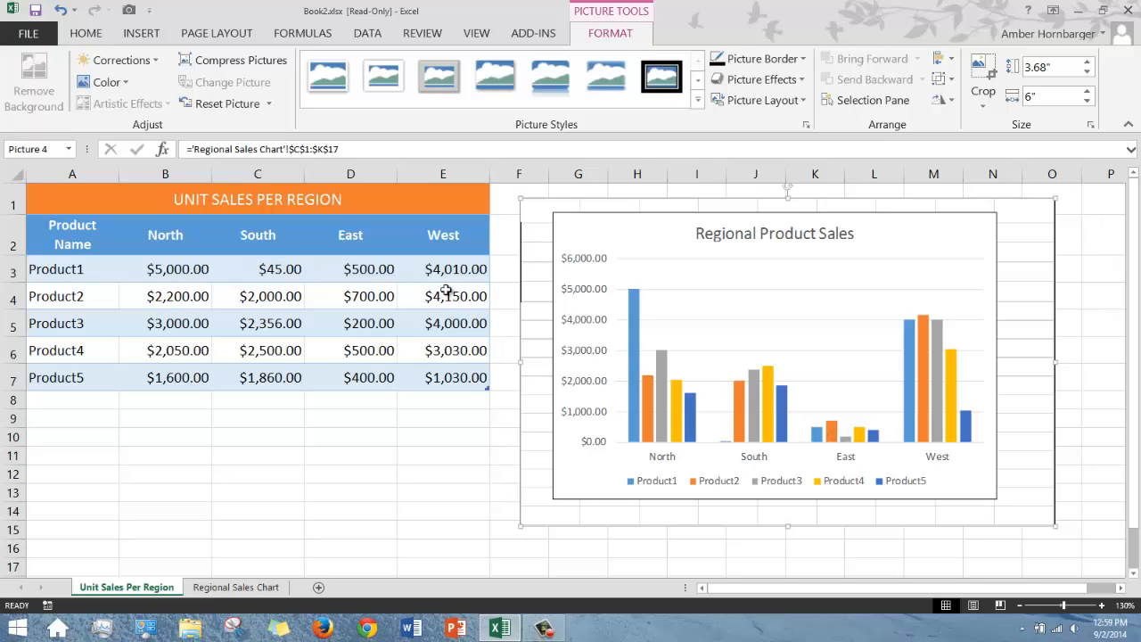
# Step: Set Product1's South sales in cell C3 to 5000
pyautogui.click(266, 270)
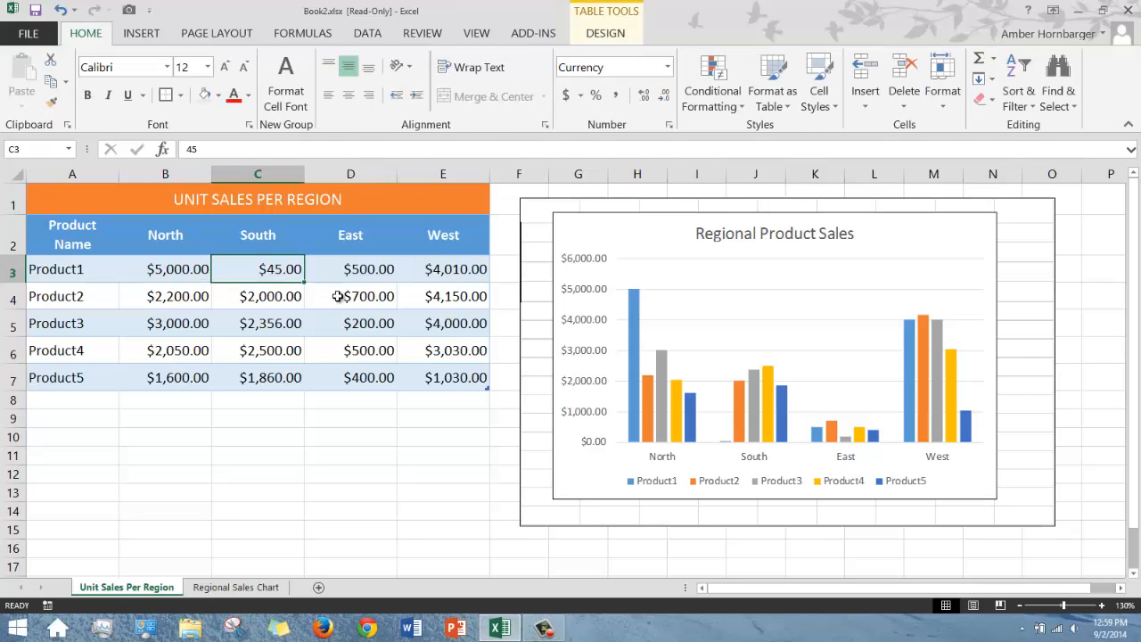
pyautogui.write('5,00')
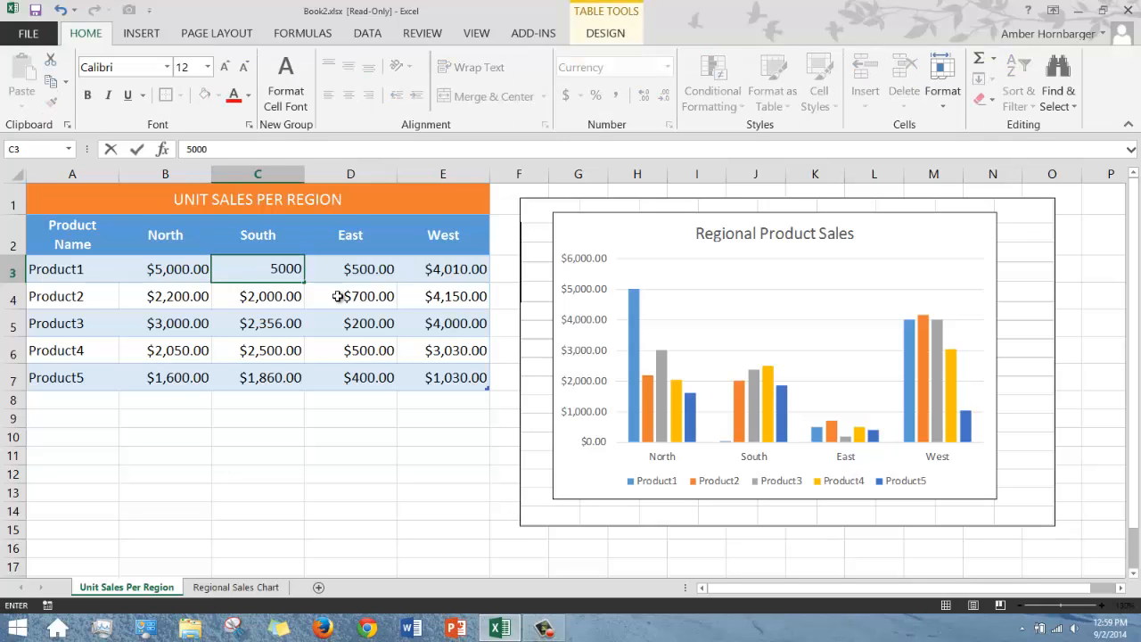
pyautogui.write('0')
pyautogui.press('Return')
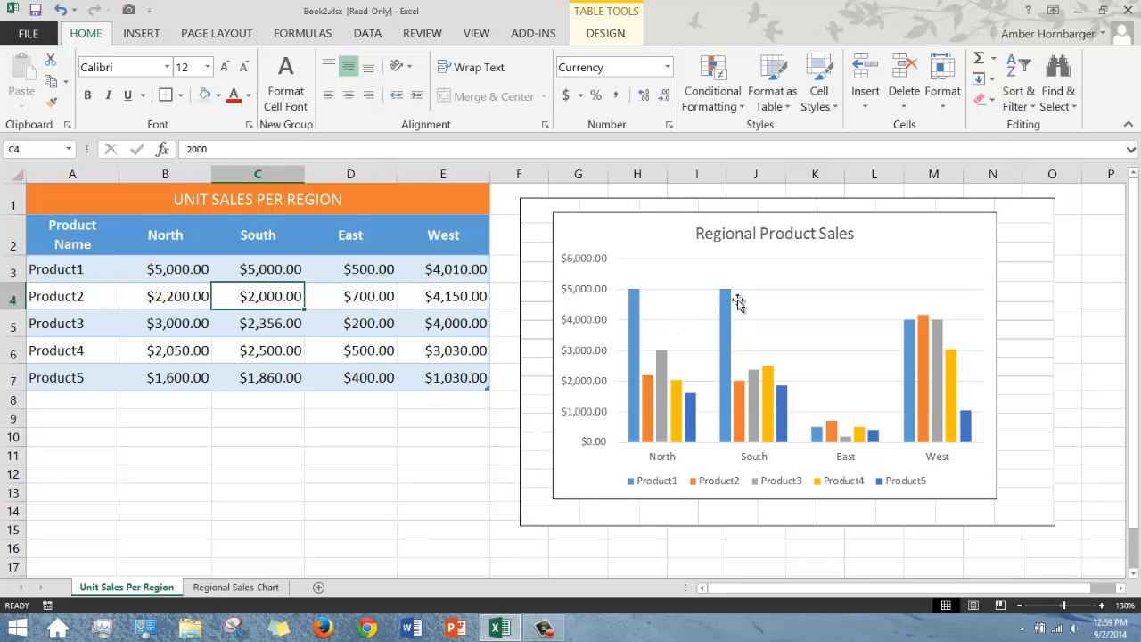
# Step: Check the chart on the Regional Sales Chart sheet, and delete the linked chart picture from the Unit Sales Per Region sheet
pyautogui.click(265, 588)
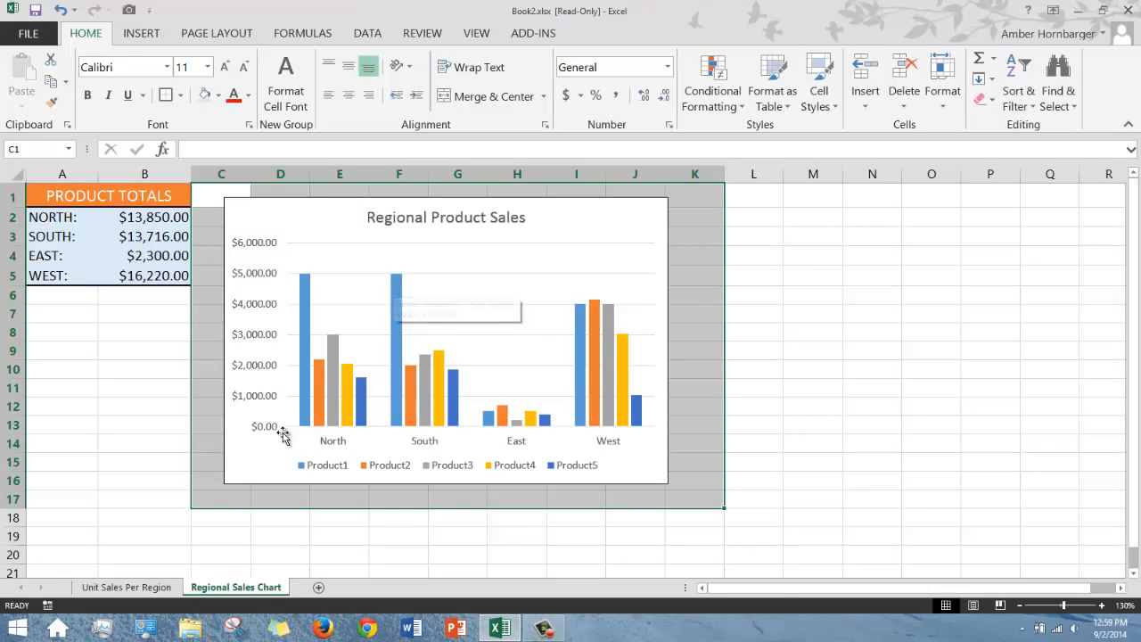
pyautogui.click(149, 591)
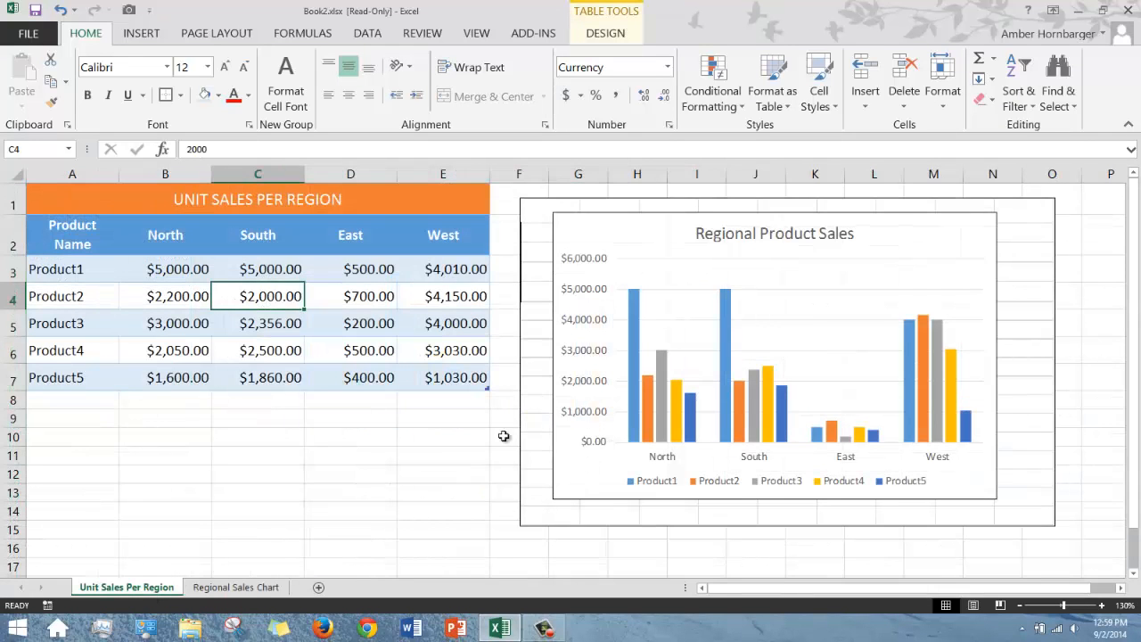
pyautogui.click(537, 361)
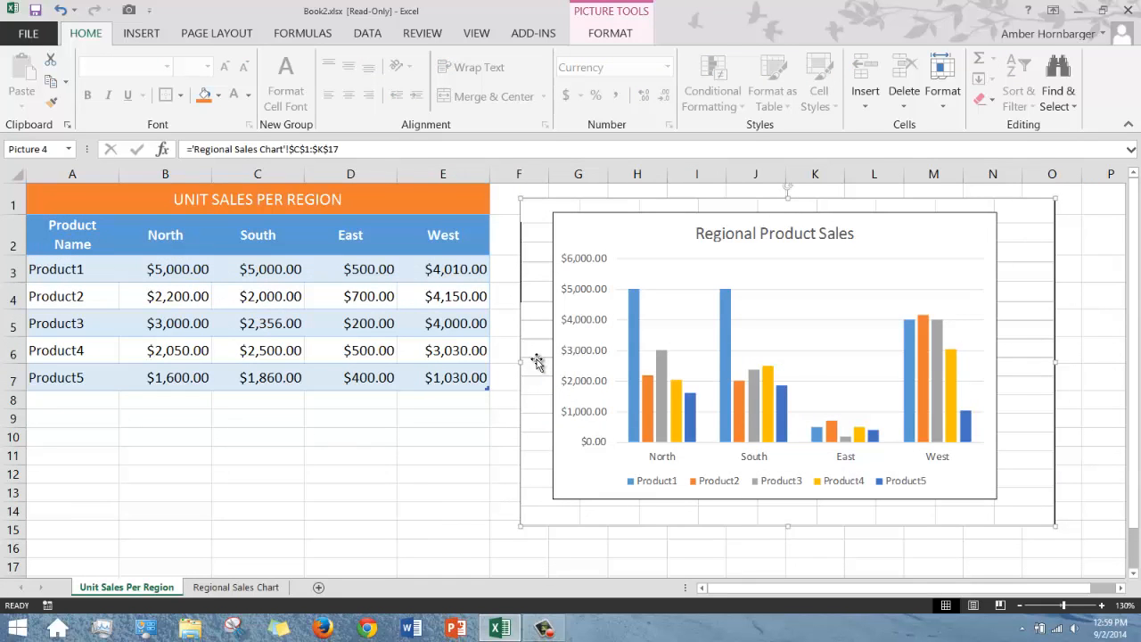
pyautogui.press('Delete')
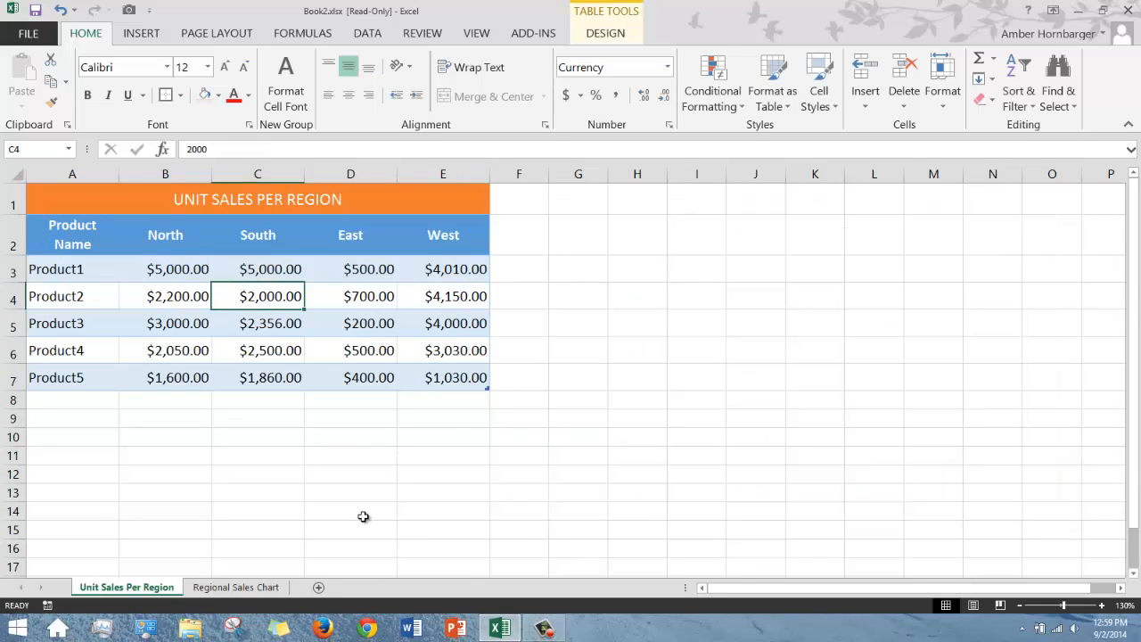
# Step: Capture cells A1:K17 of the Regional Sales Chart sheet with the Camera and place the linked picture beside the Unit Sales Per Region table
pyautogui.click(237, 587)
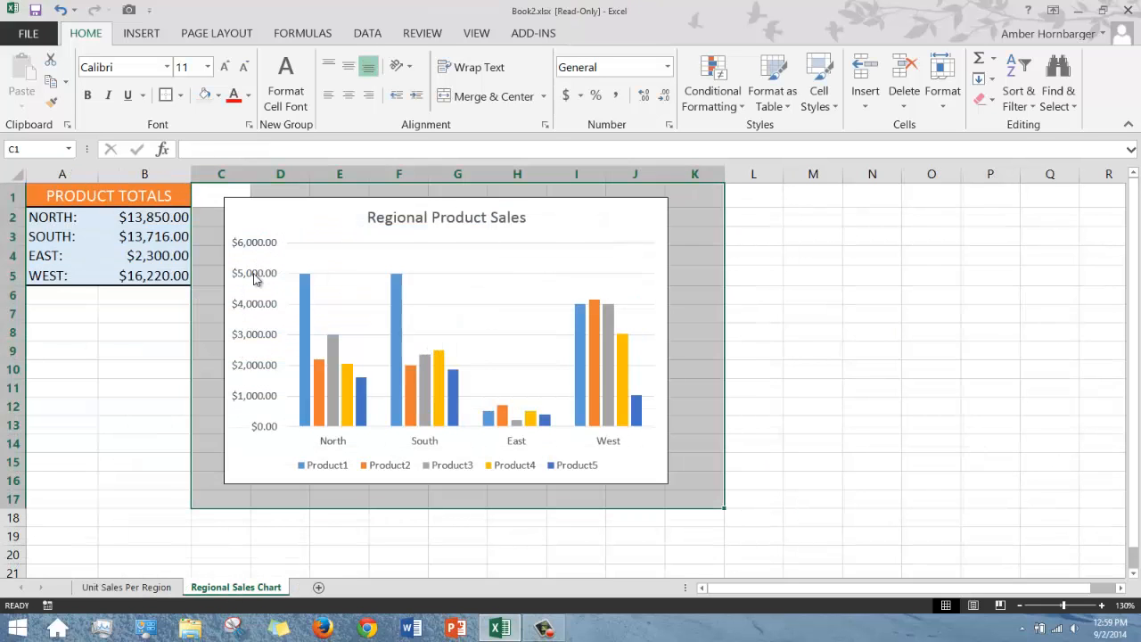
pyautogui.click(177, 355)
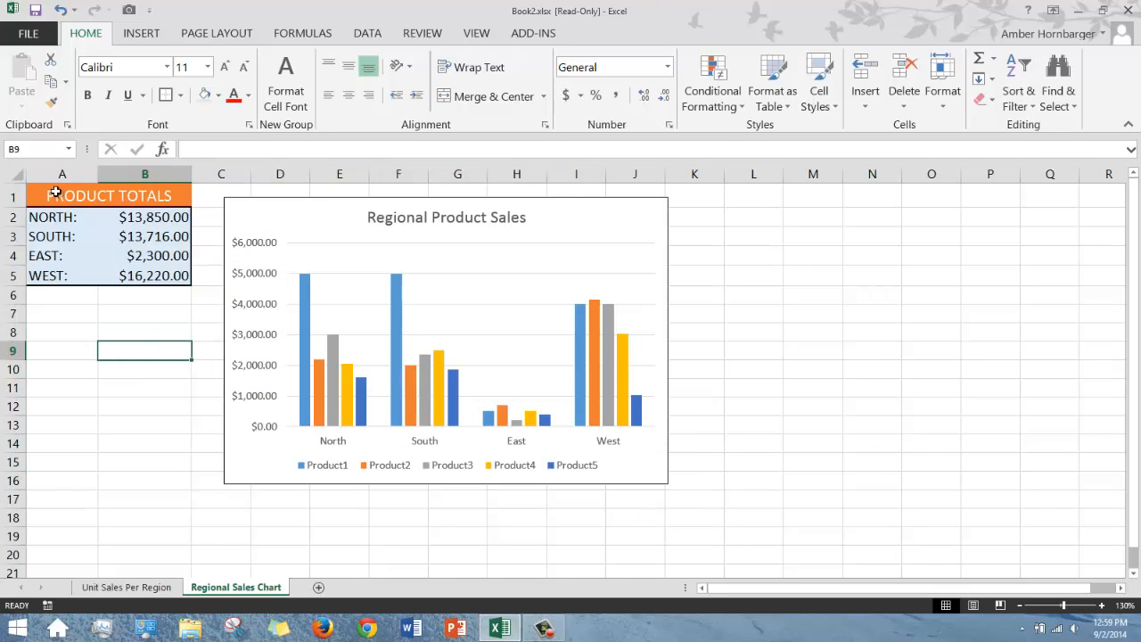
pyautogui.moveTo(62, 194); pyautogui.dragTo(676, 491)
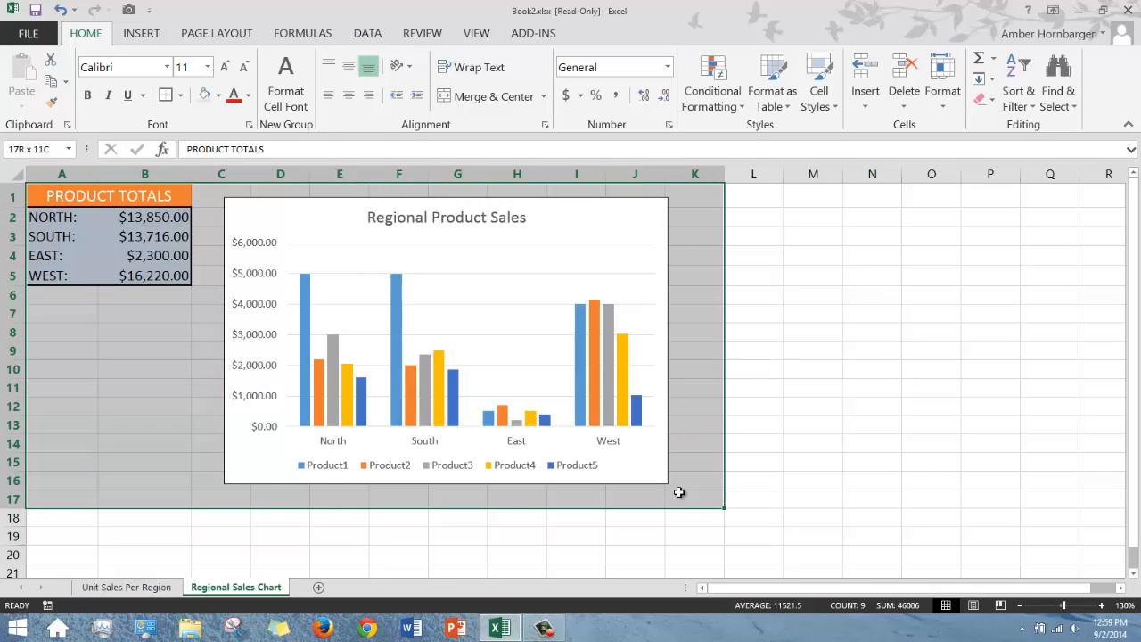
pyautogui.click(129, 11)
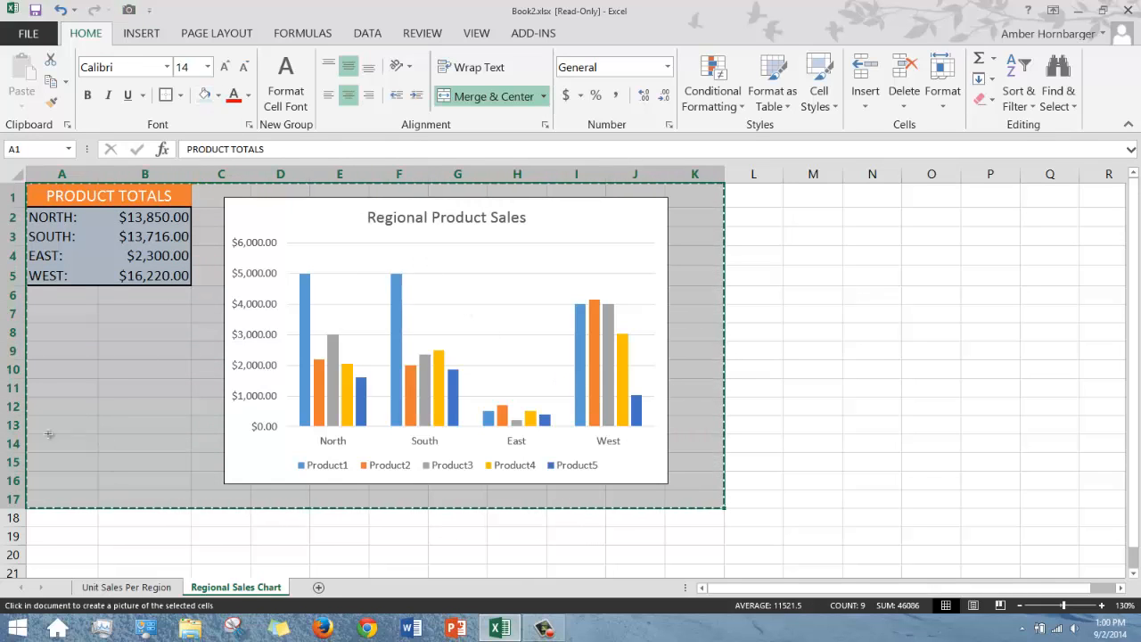
pyautogui.click(93, 590)
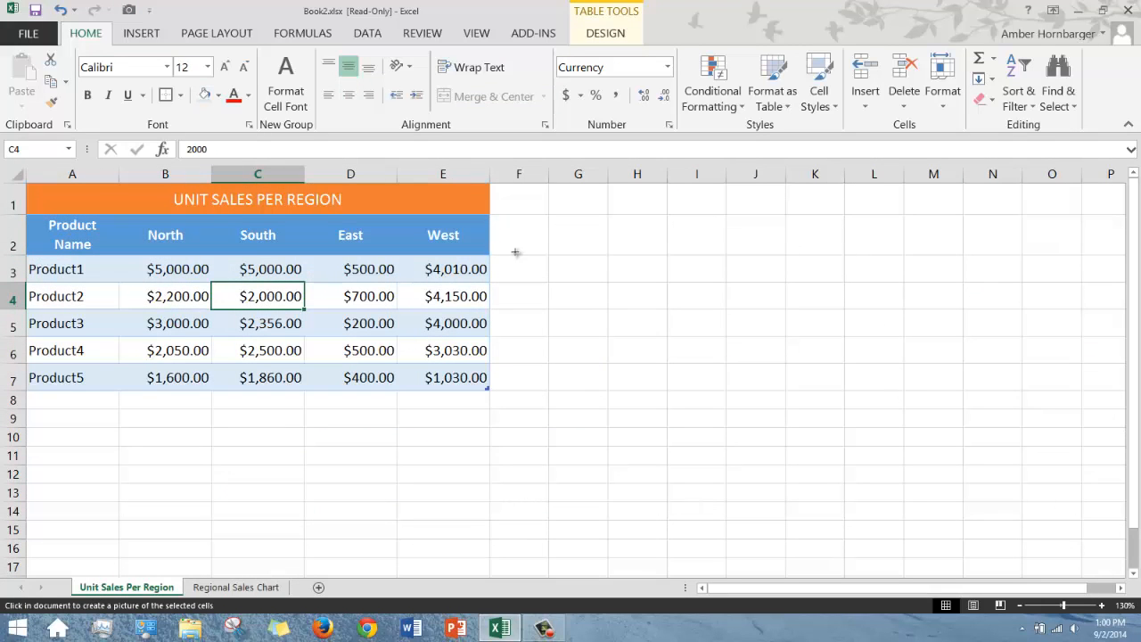
pyautogui.click(525, 210)
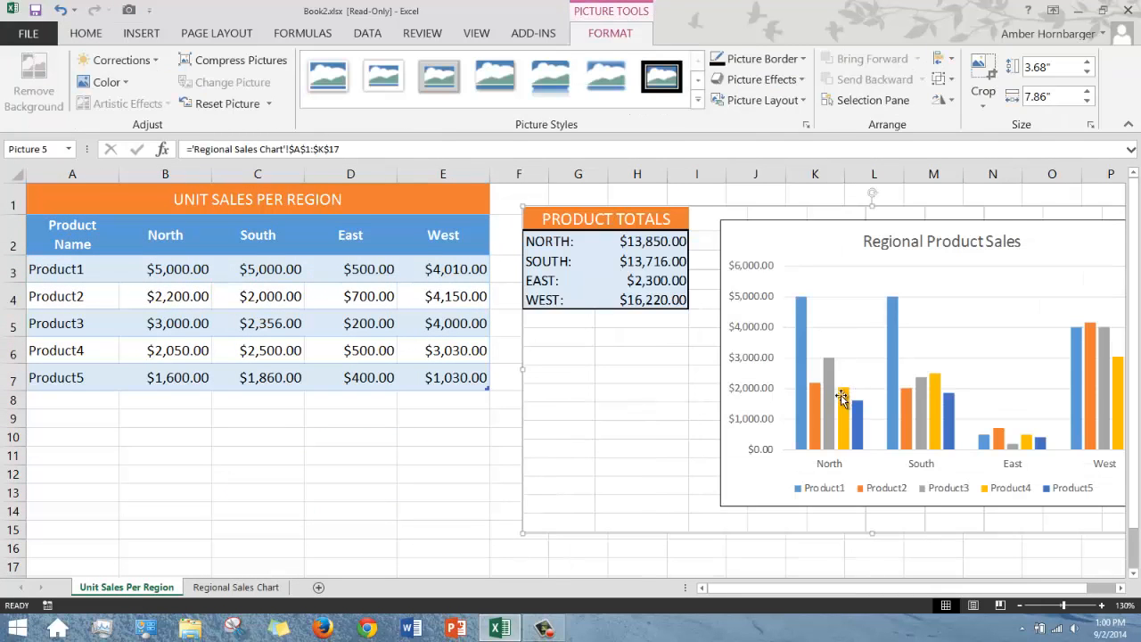
# Step: Set Product1's East sales in cell D3 to 10000
pyautogui.click(353, 278)
pyautogui.click(353, 279)
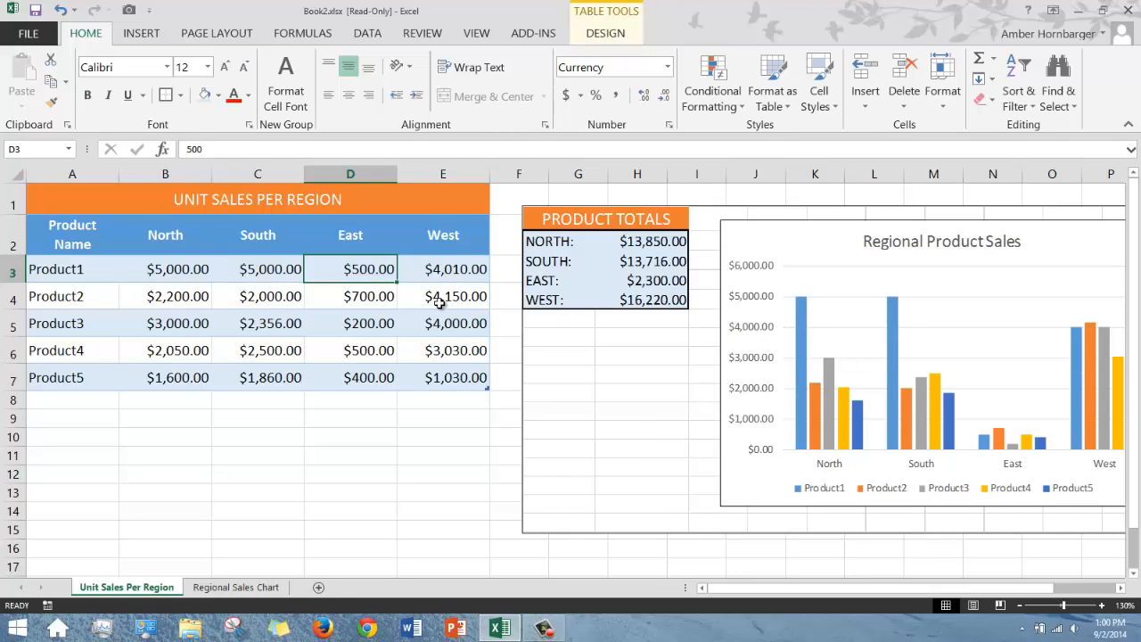
pyautogui.write('10000')
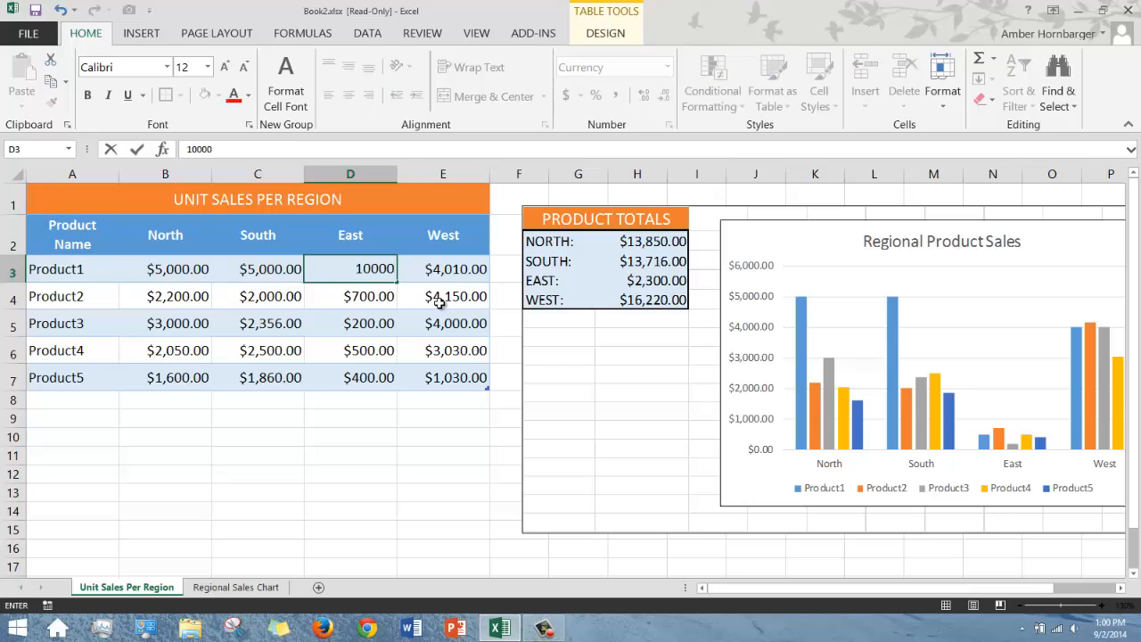
pyautogui.press('Return')
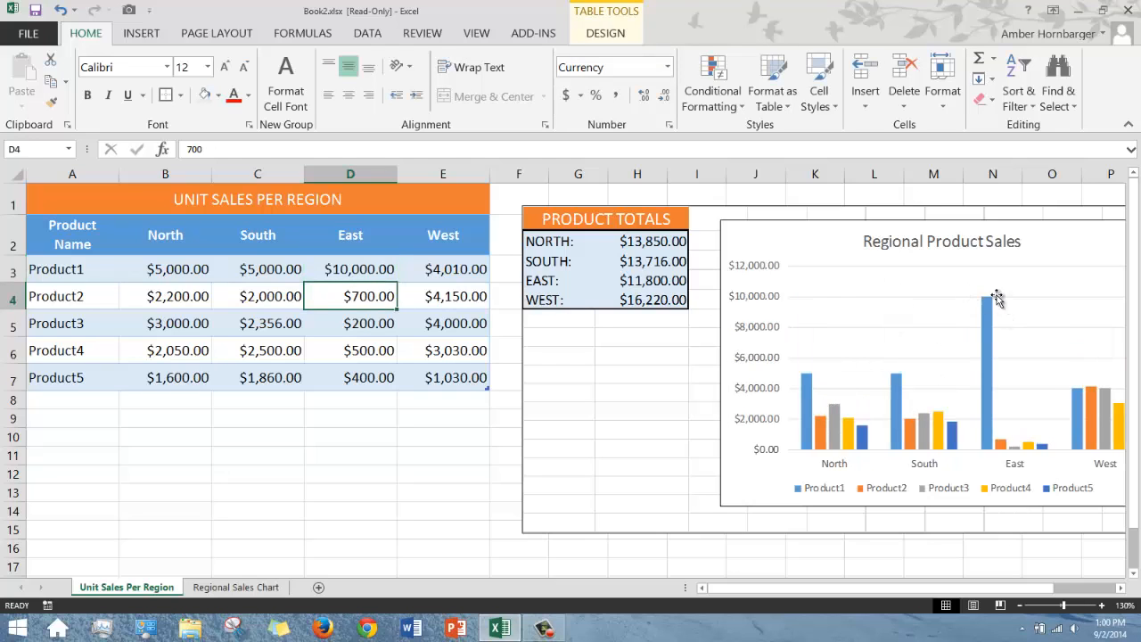